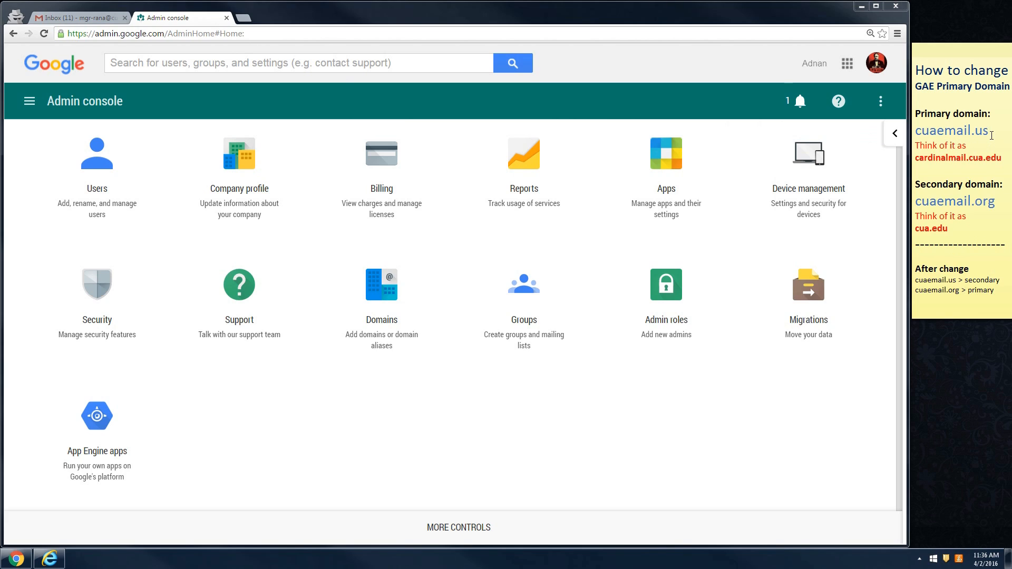
- Highlight the current primary domain and cardinalmail.cua.edu in the domain notes
drag(917, 132, 992, 132)
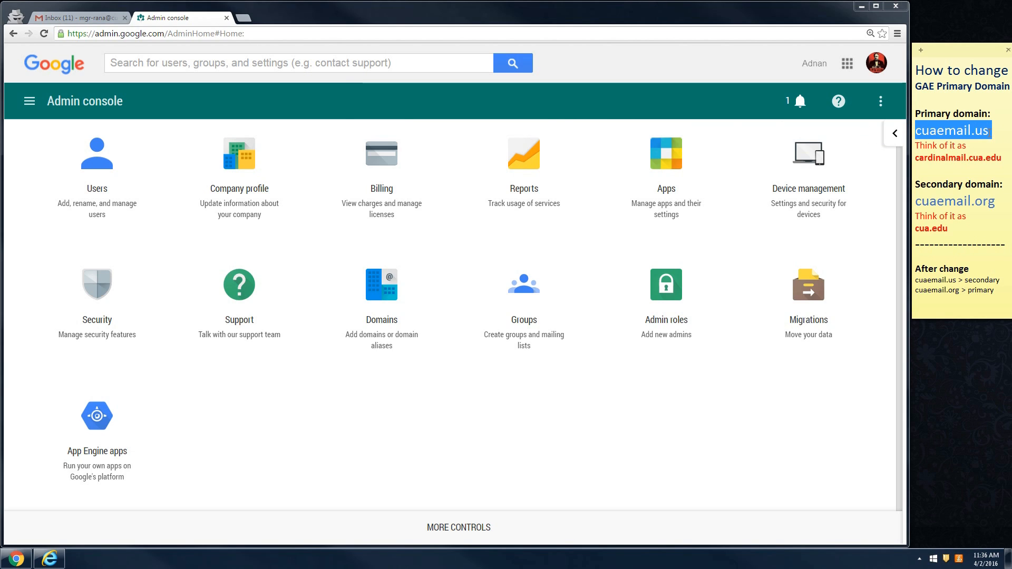
click(955, 166)
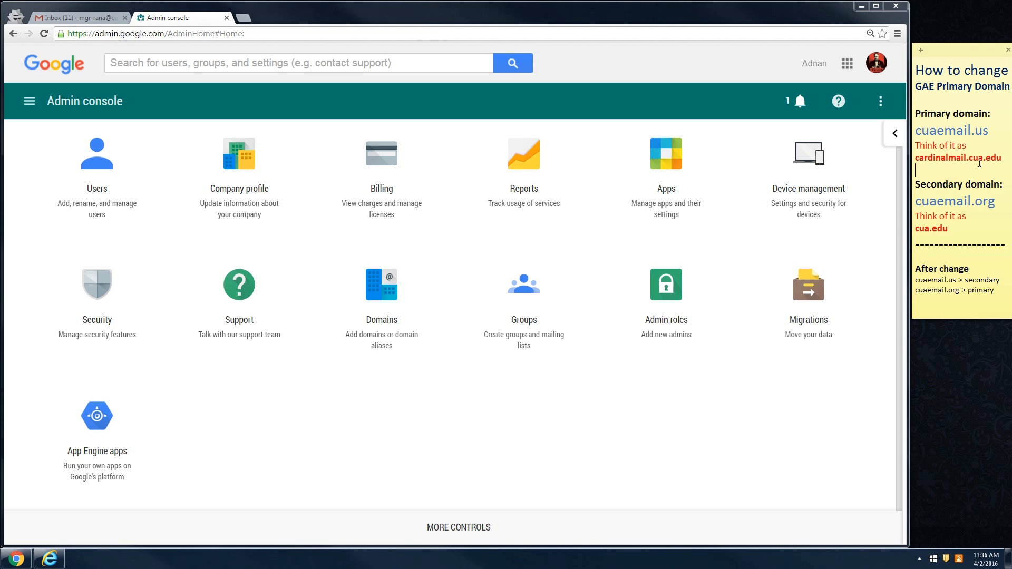
drag(1003, 158, 913, 158)
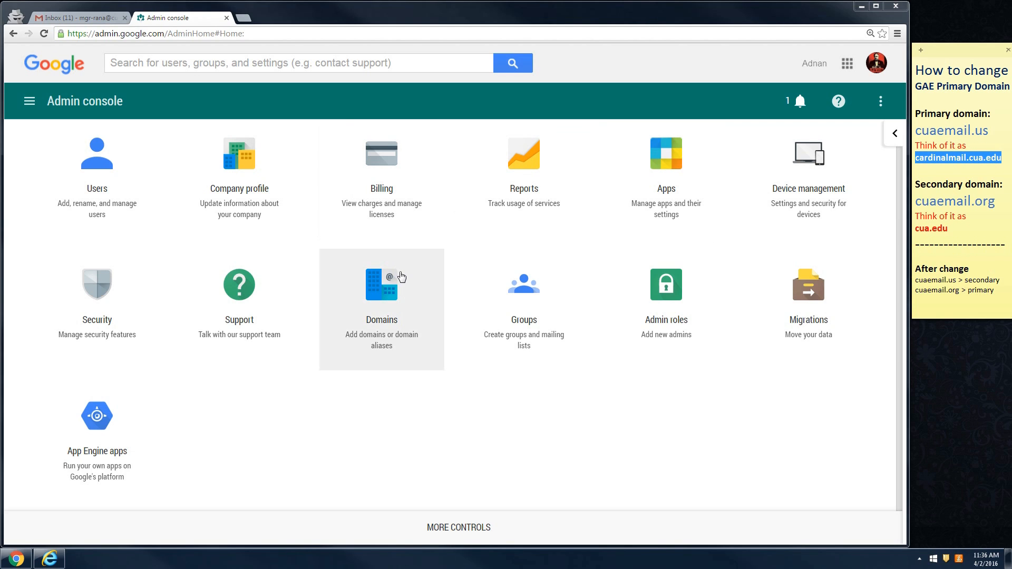
- Open the Admin console's Add/remove domains list and highlight primary domain cuaemail.us
click(442, 401)
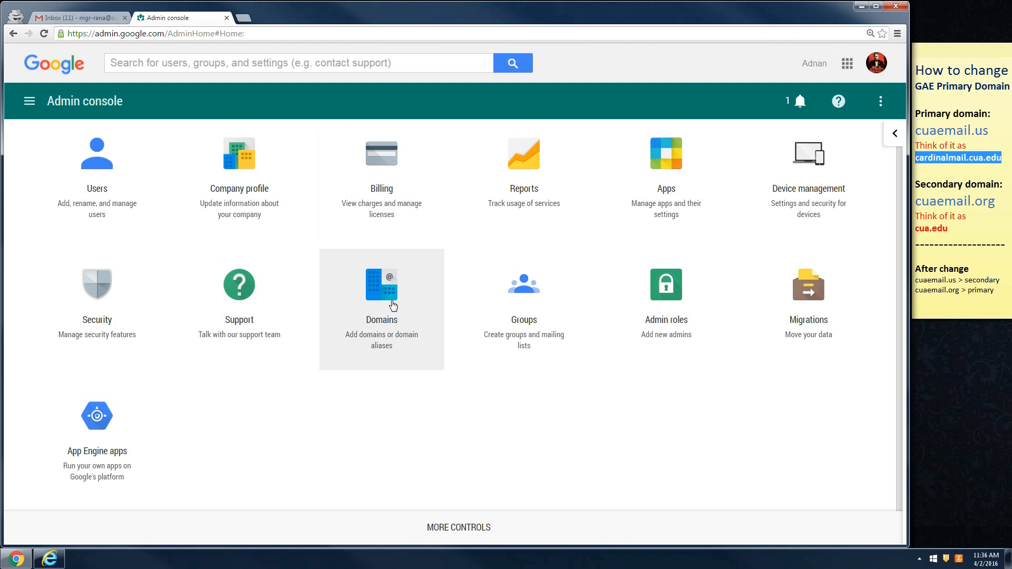
click(393, 305)
click(264, 304)
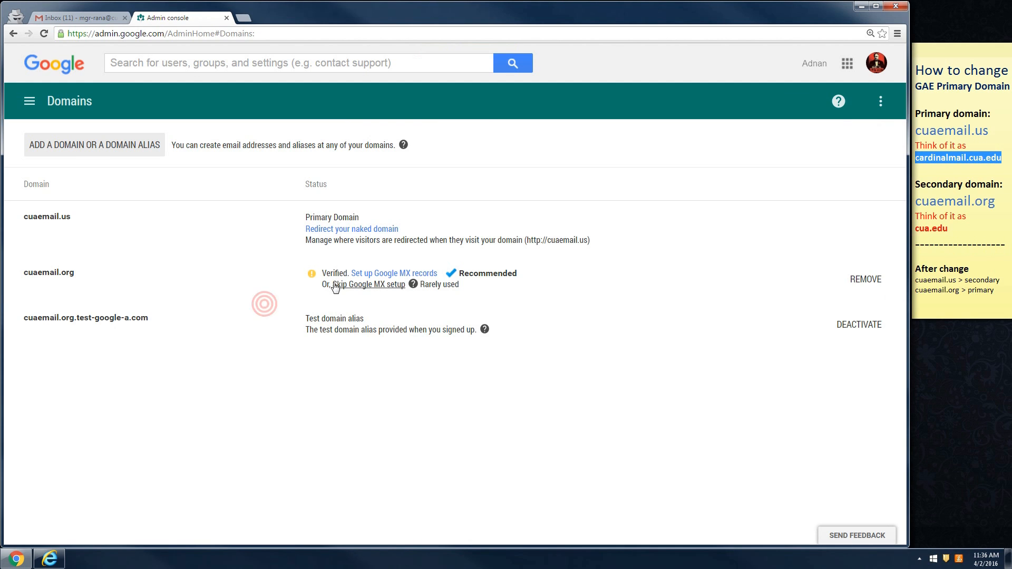
double_click(72, 216)
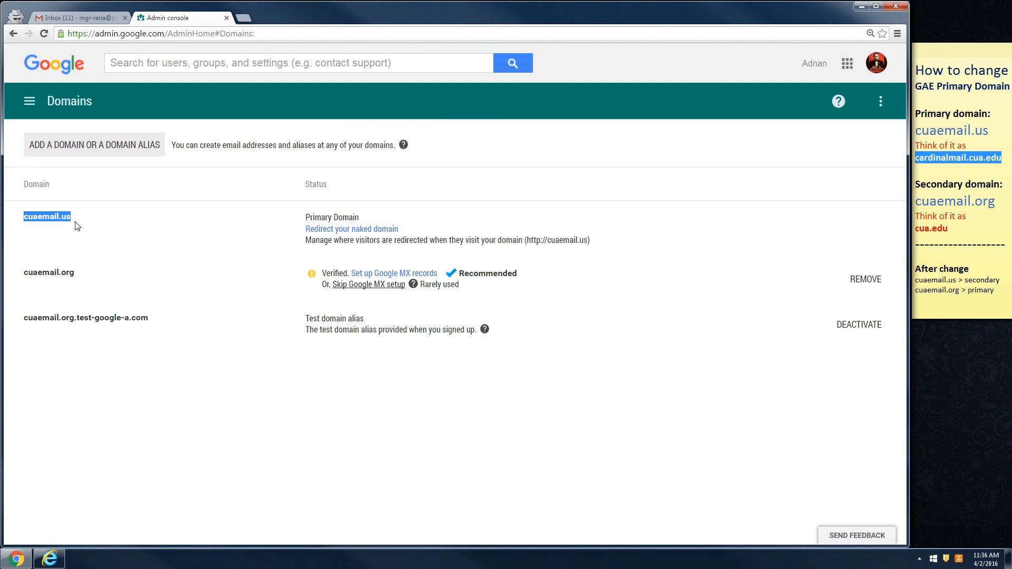
click(105, 228)
- Bring the Internet Explorer Gmail inbox forward and confirm its account is managed by cuaemail.org
click(71, 17)
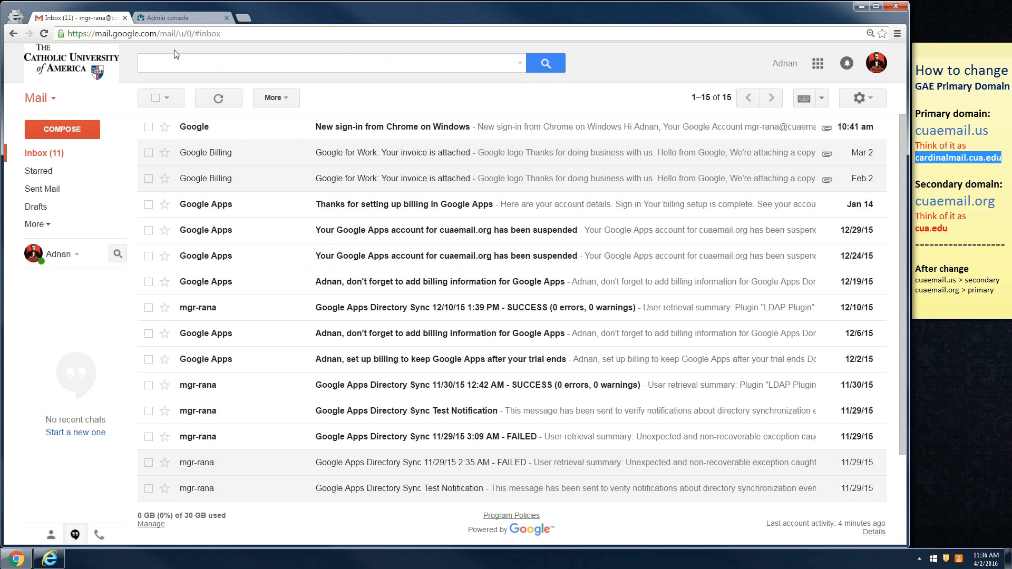
click(49, 558)
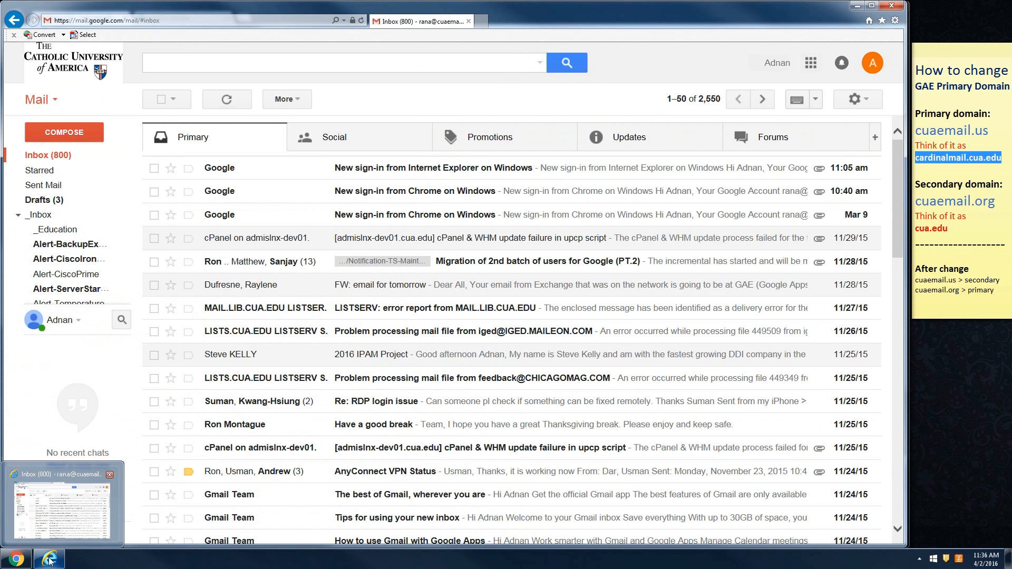
click(874, 64)
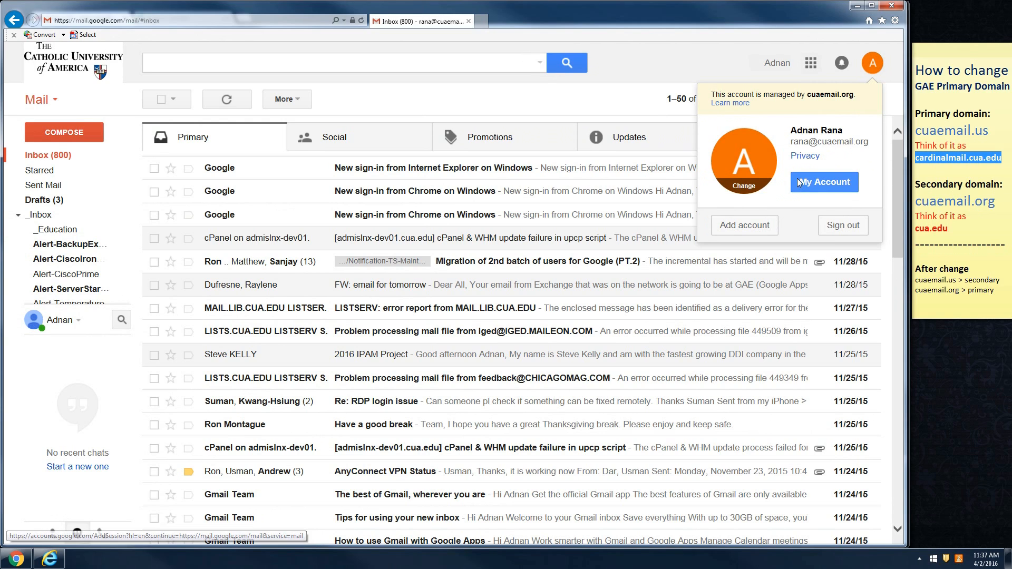
click(868, 67)
click(811, 64)
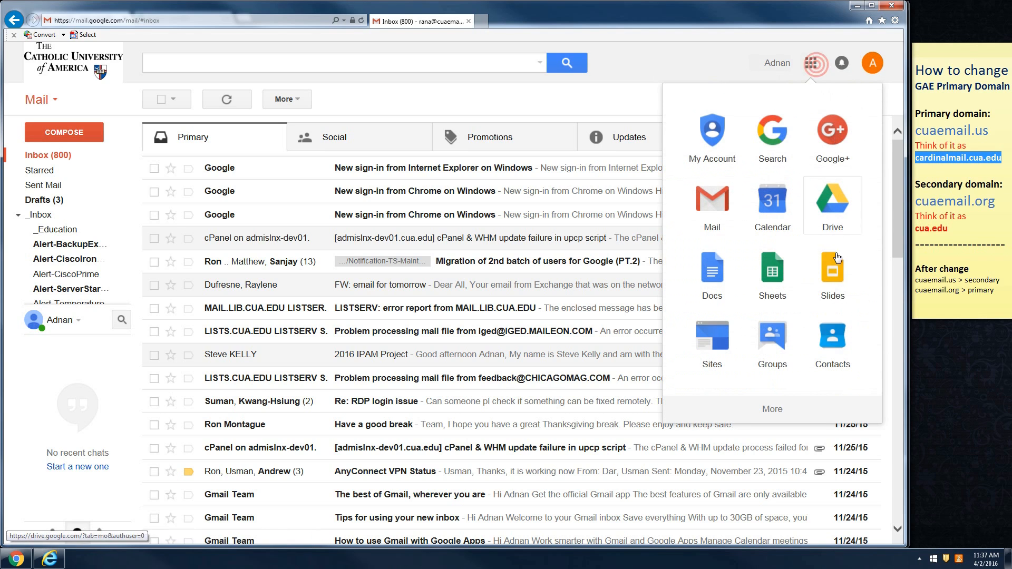
- Draft a Saturday April 2, 1–2pm Calendar event and try attaching a file, which reports unavailable
click(784, 211)
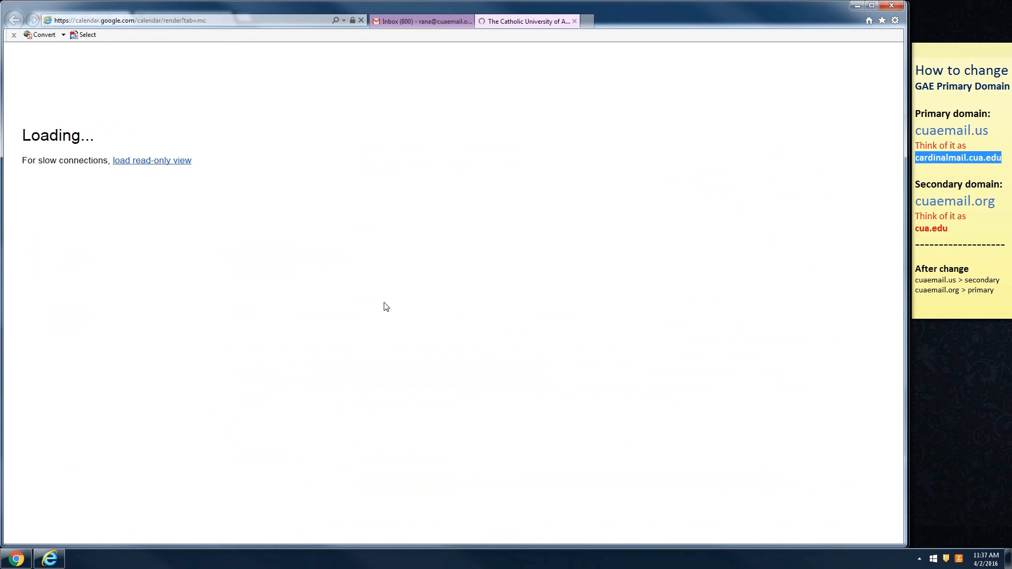
click(802, 293)
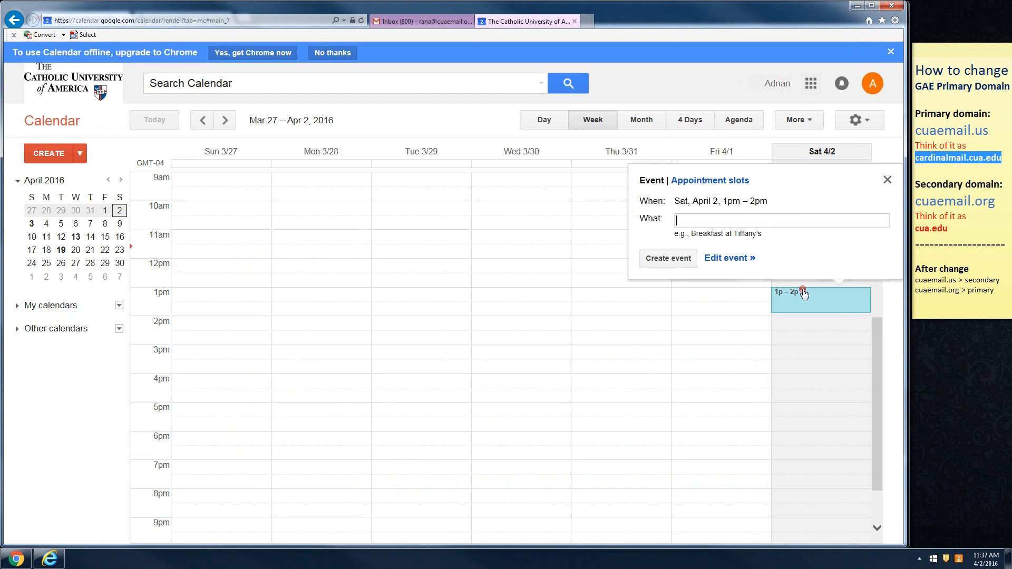
click(734, 256)
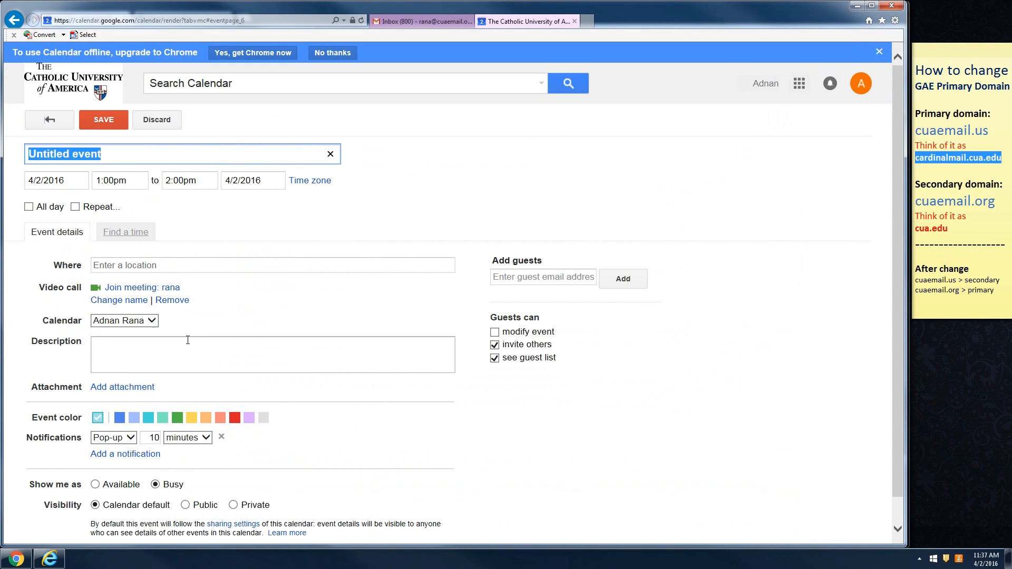
click(120, 387)
click(442, 332)
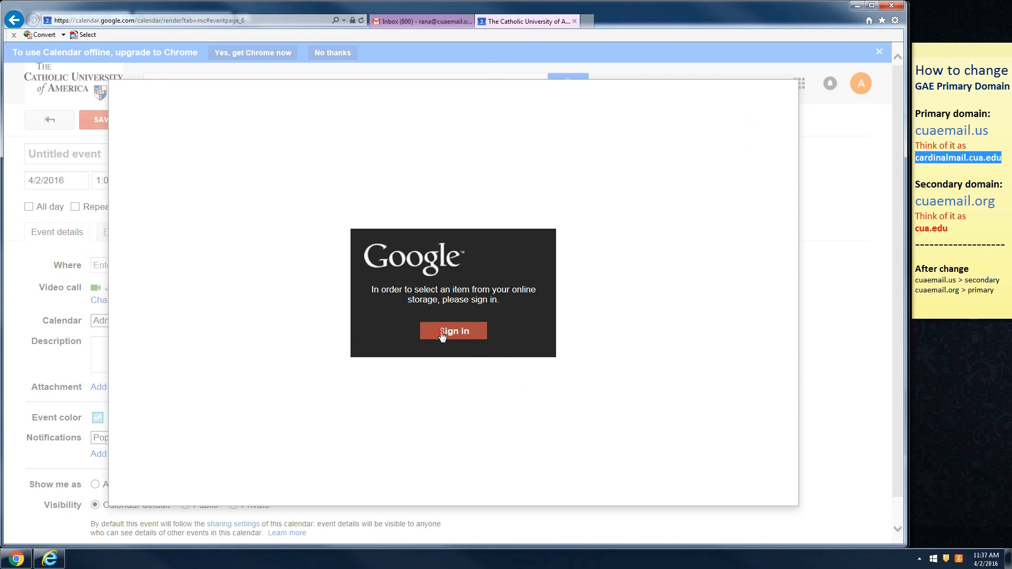
click(242, 146)
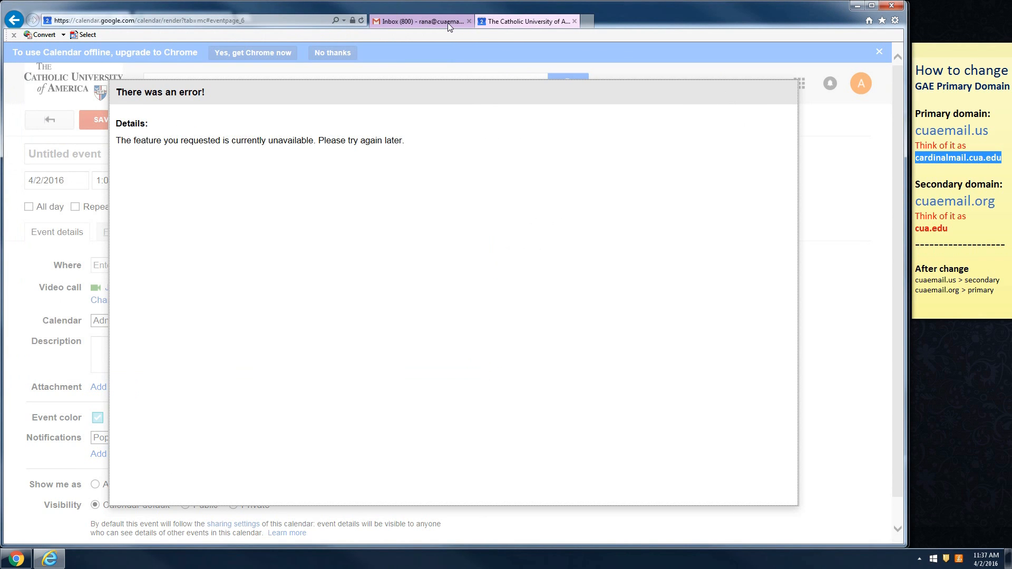
click(574, 21)
- Minimise Internet Explorer, confirm the Chrome admin account is managed by cuaemail.us, and launch Calendar
click(856, 7)
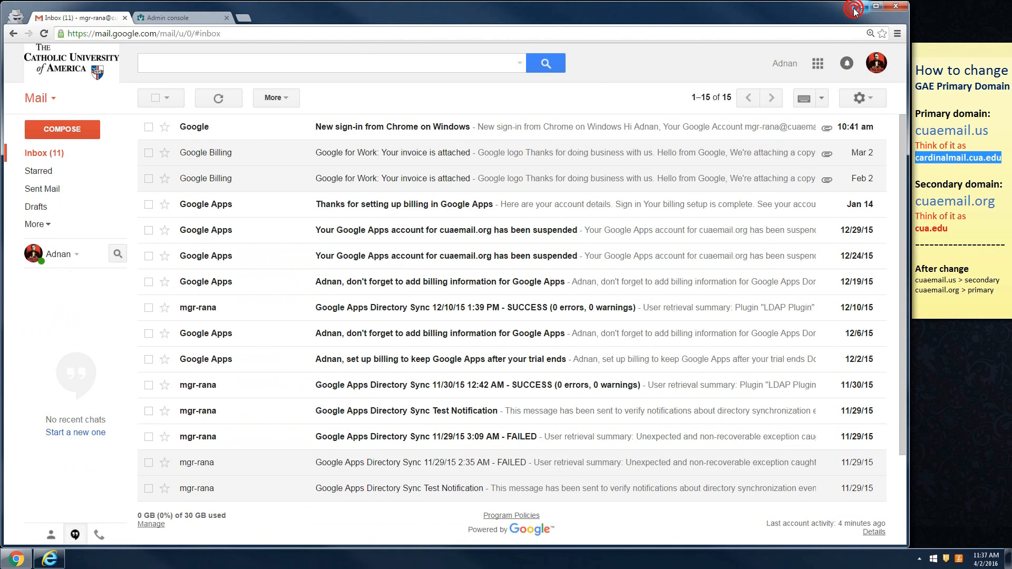
click(876, 62)
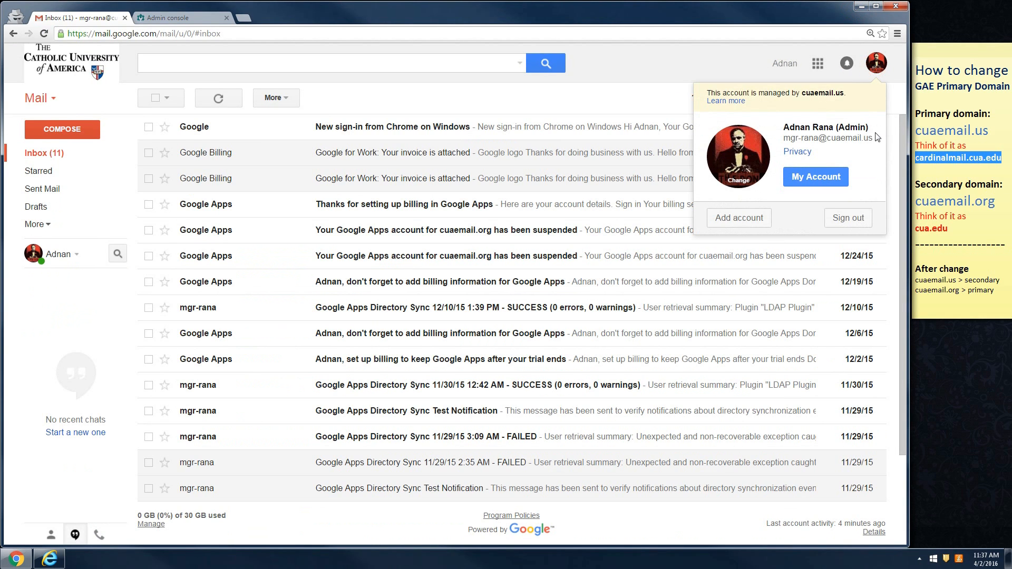
drag(872, 138, 828, 141)
click(899, 102)
click(818, 63)
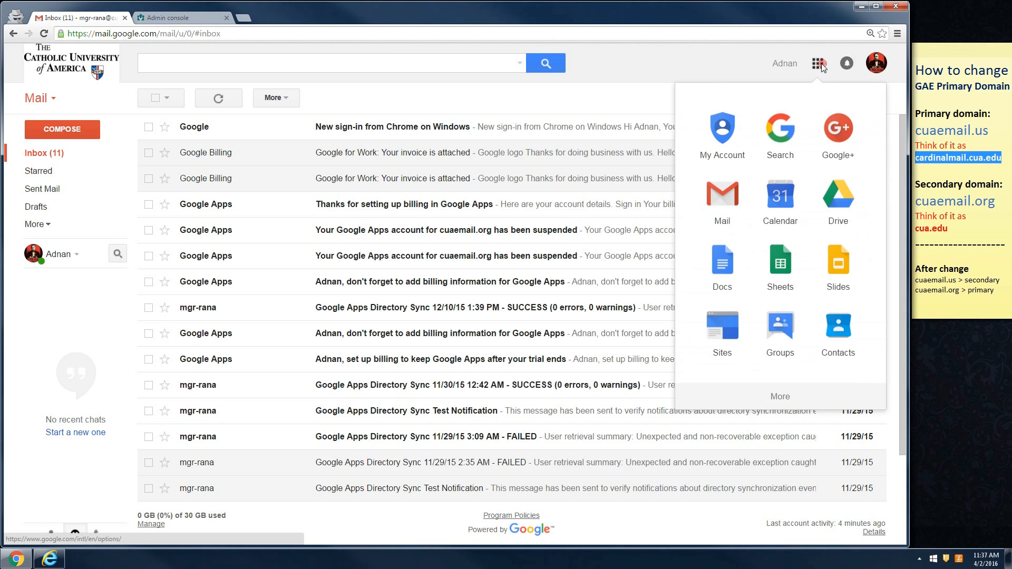
click(781, 198)
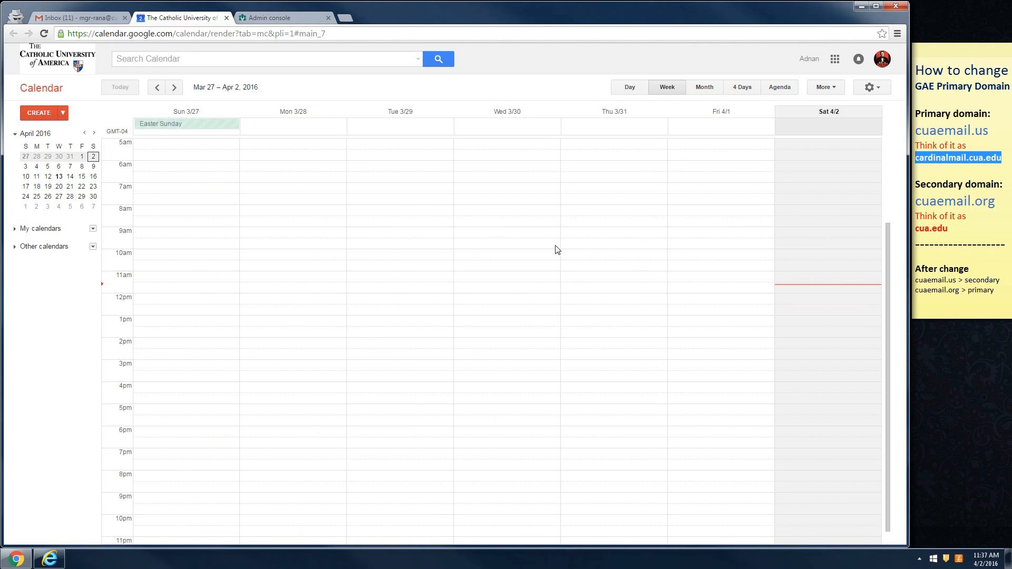
- Start a Saturday afternoon event, try the Upload and Google Drive attachment options, then discard it
click(800, 323)
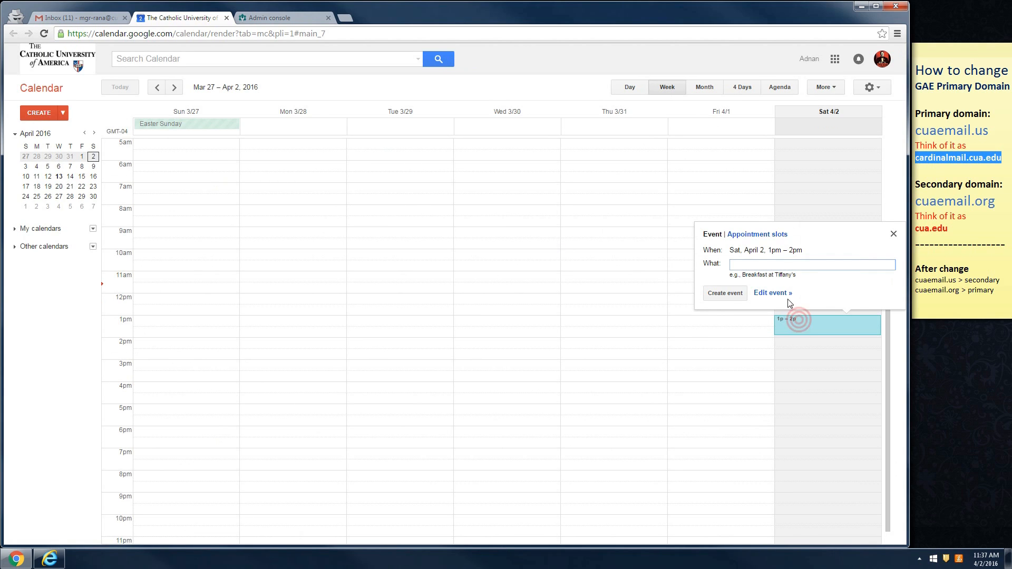
click(773, 294)
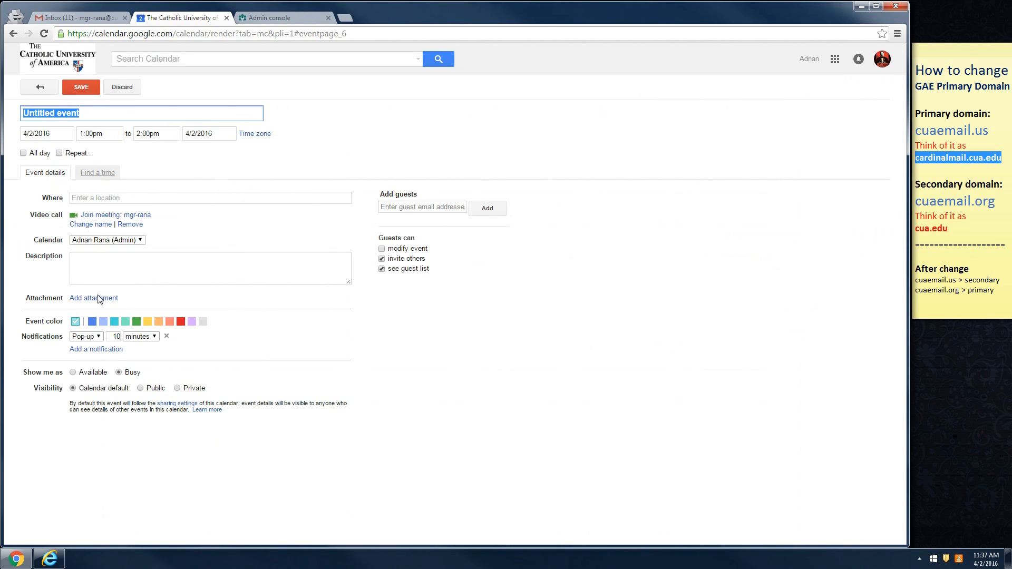
click(93, 299)
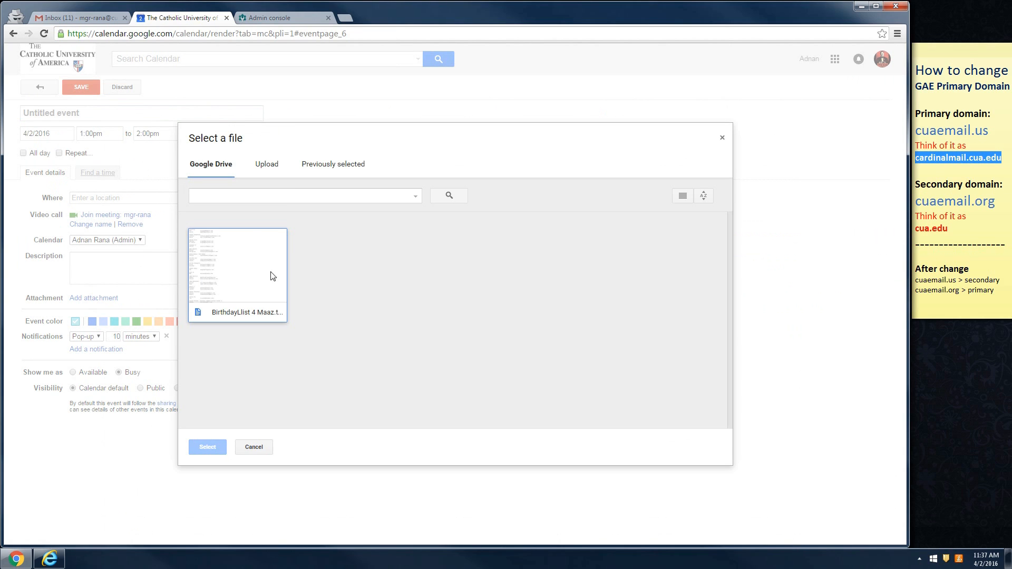
click(266, 164)
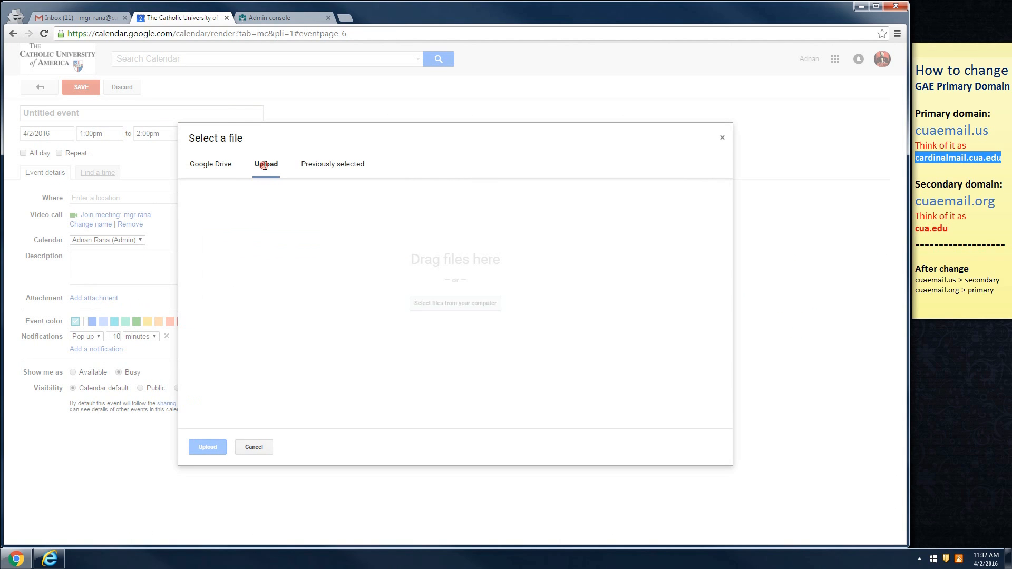
click(222, 166)
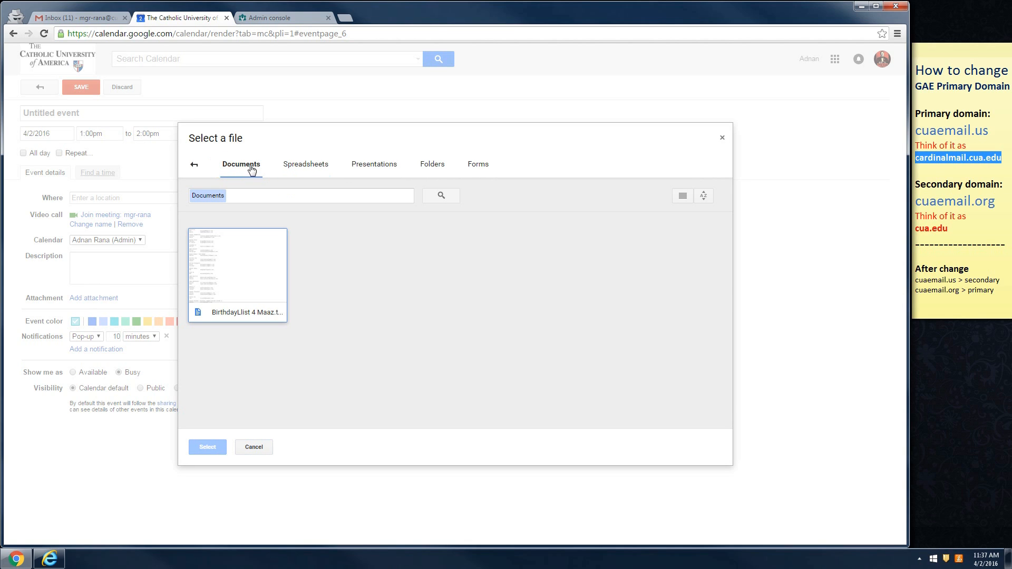
click(722, 139)
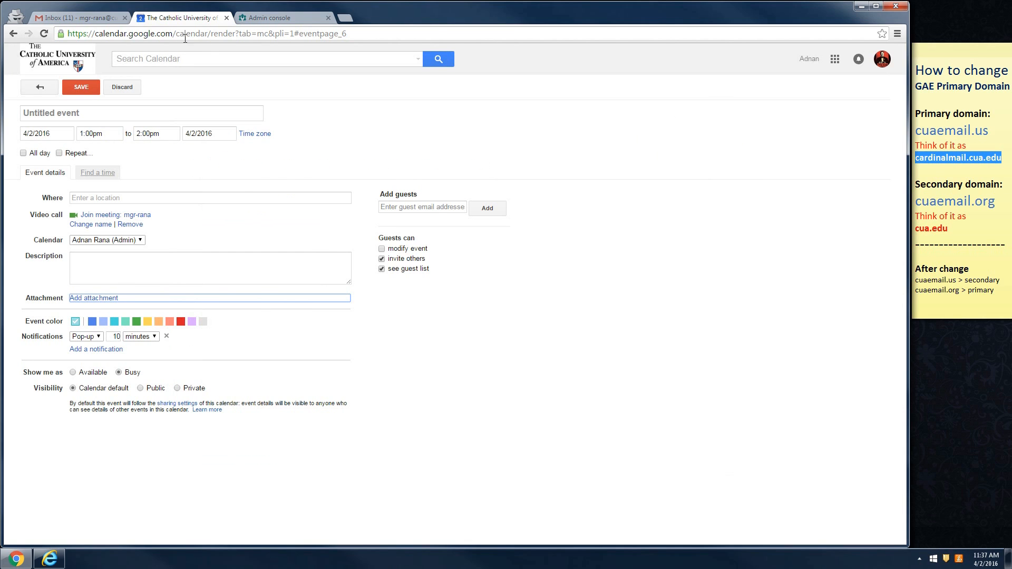
click(226, 19)
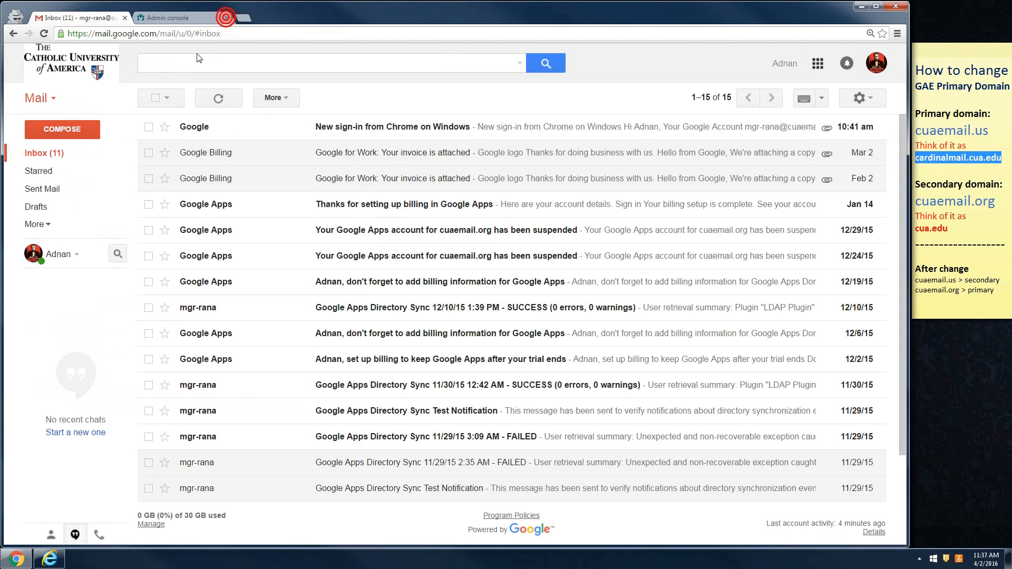
- Review the Domains page, highlighting cardinalmail.cua.edu, cua.edu, cuaemail.us and cuaemail.org in the notes
click(185, 18)
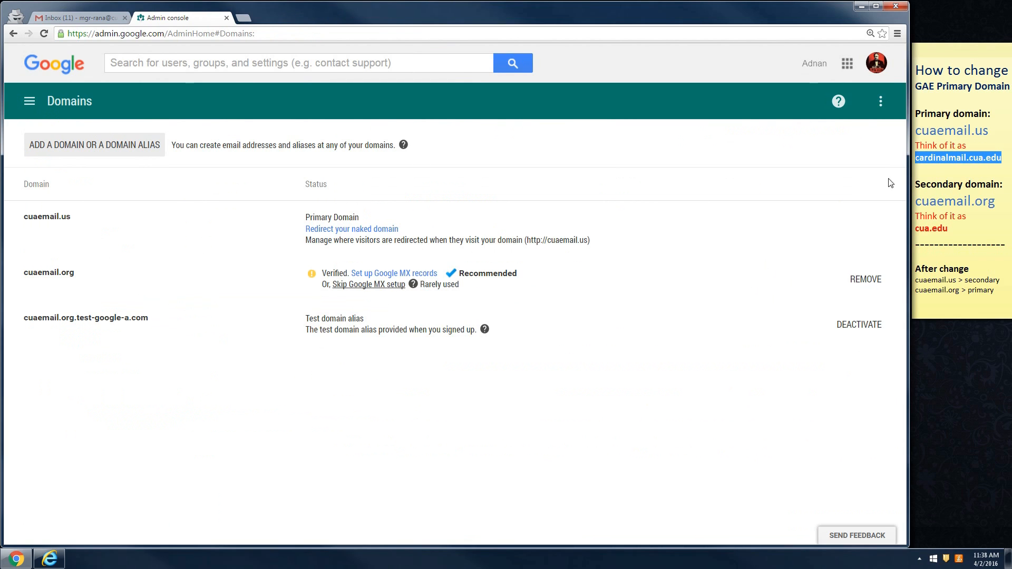
click(942, 174)
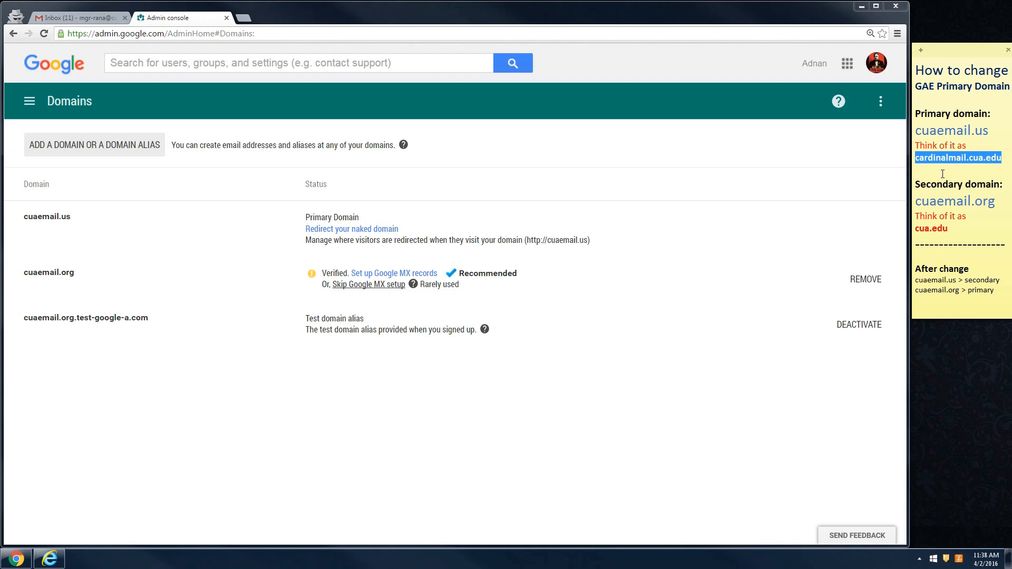
click(967, 172)
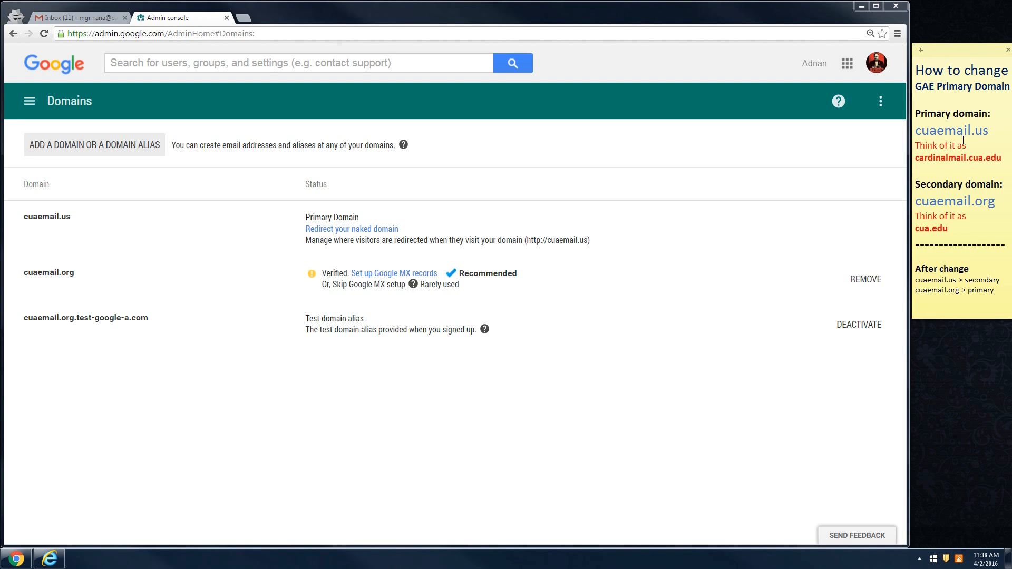
drag(917, 158, 1002, 158)
click(920, 228)
drag(918, 228, 947, 228)
click(951, 229)
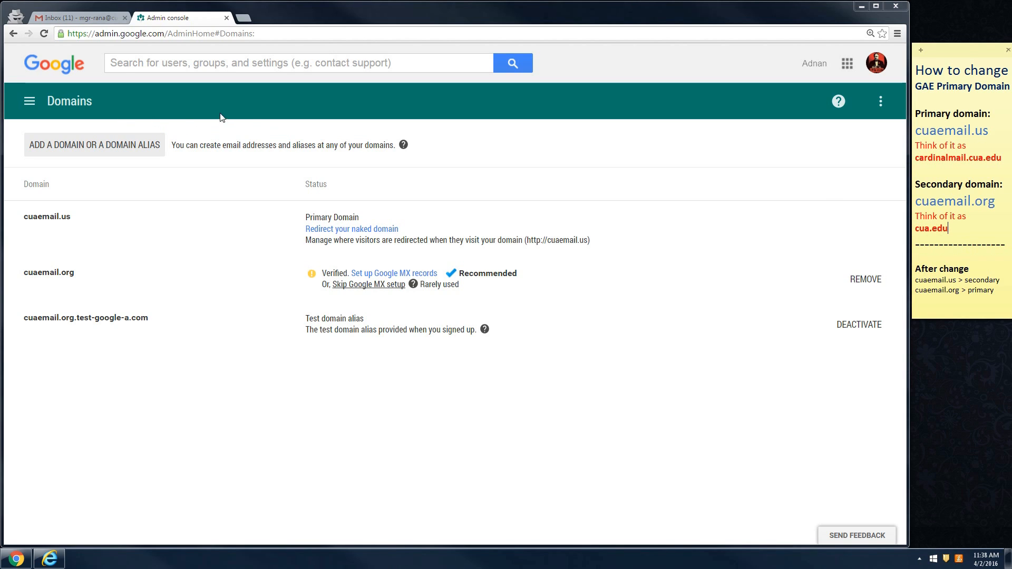
drag(917, 133, 989, 133)
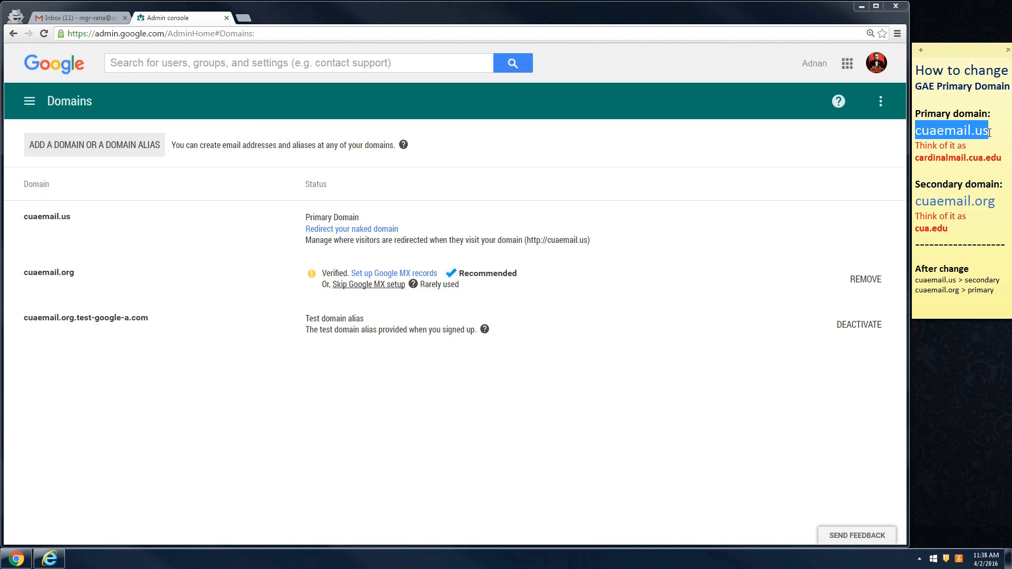
drag(917, 203, 996, 203)
key(ctrl+c)
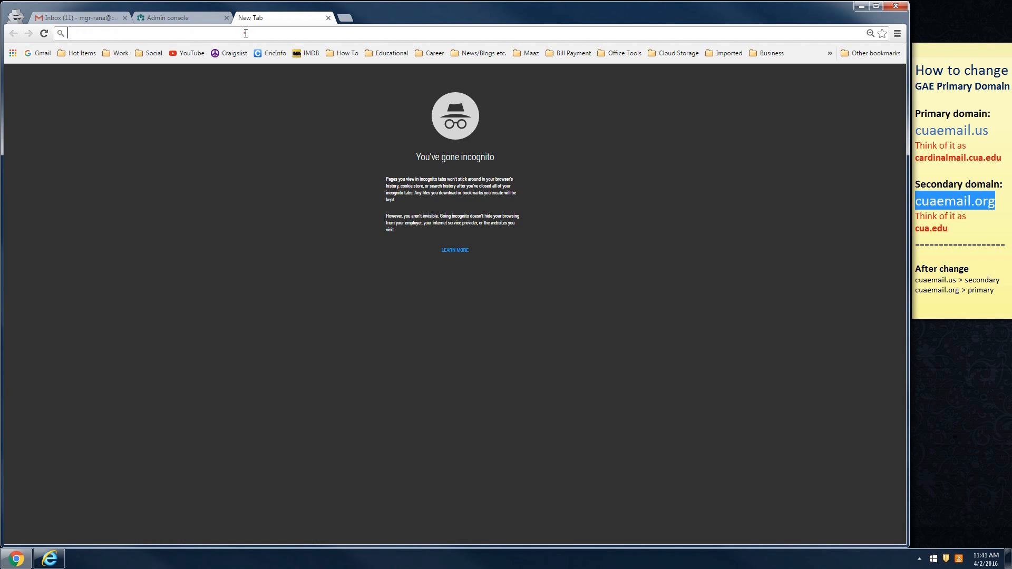
- Search Google for 'directory api' and open the Directory API reference documentation
click(245, 33)
text(direc)
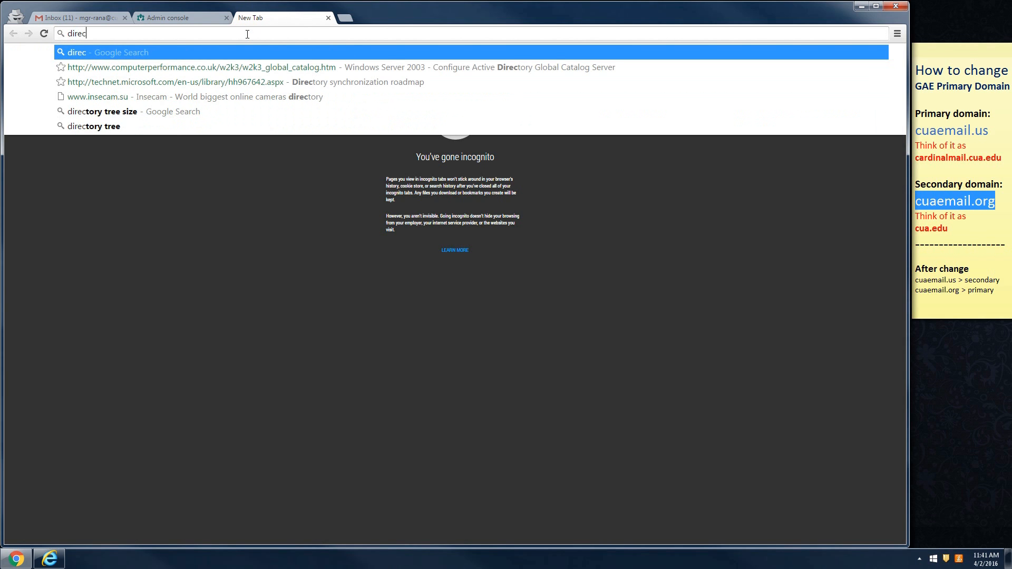
text(tory api)
key(Return)
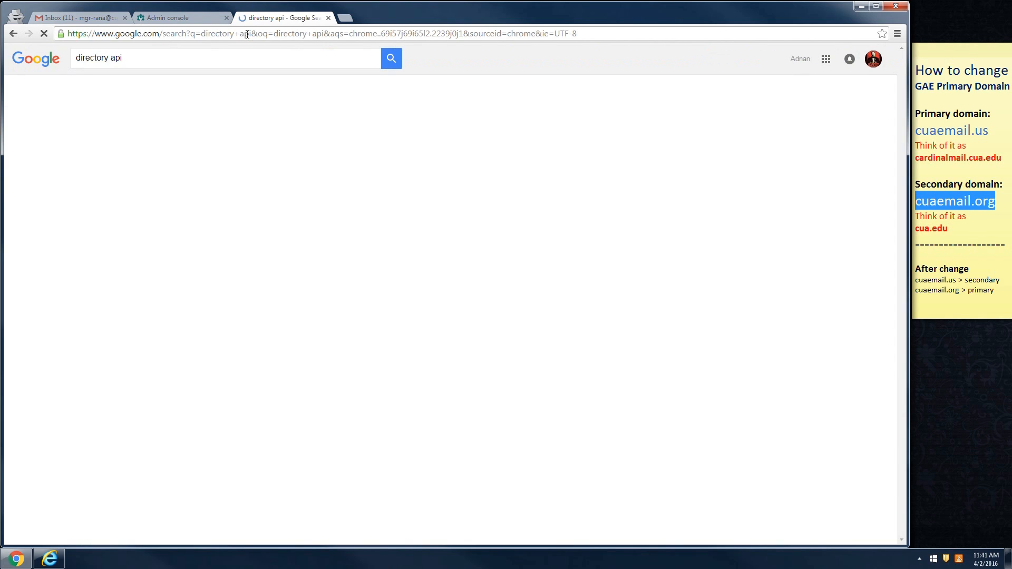
click(173, 140)
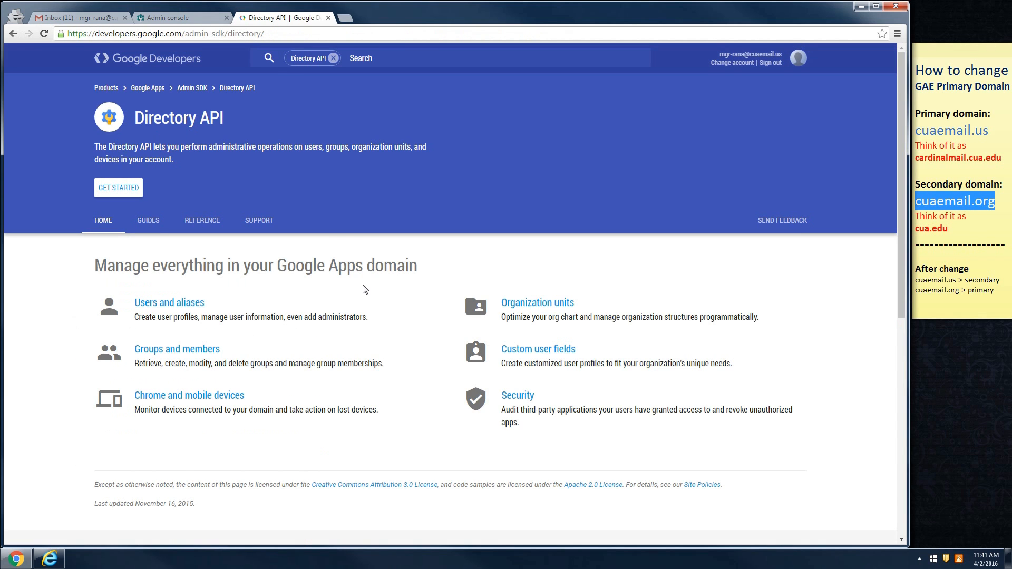
click(202, 220)
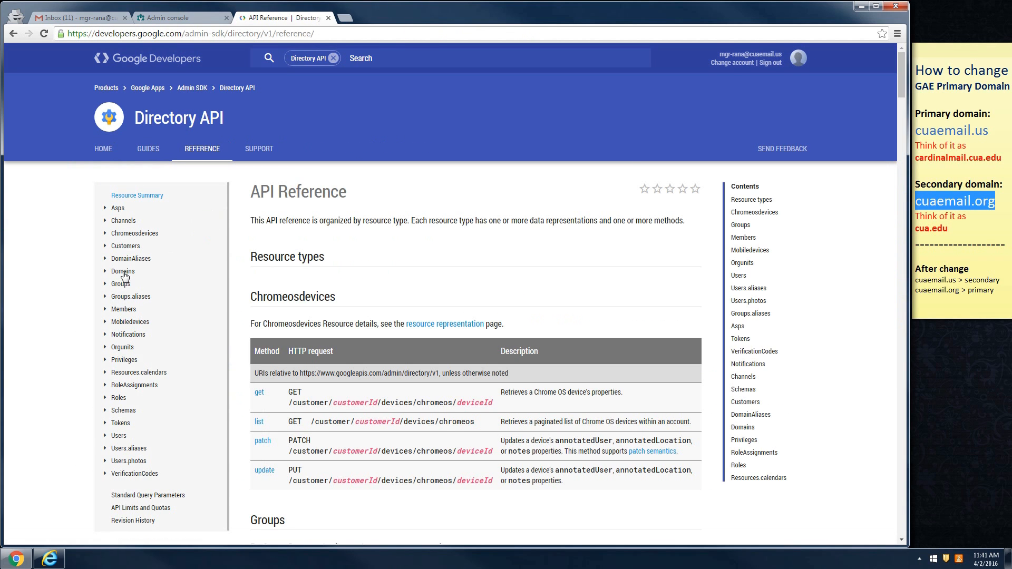
- Open the Customers update method's interactive Try it form
click(125, 245)
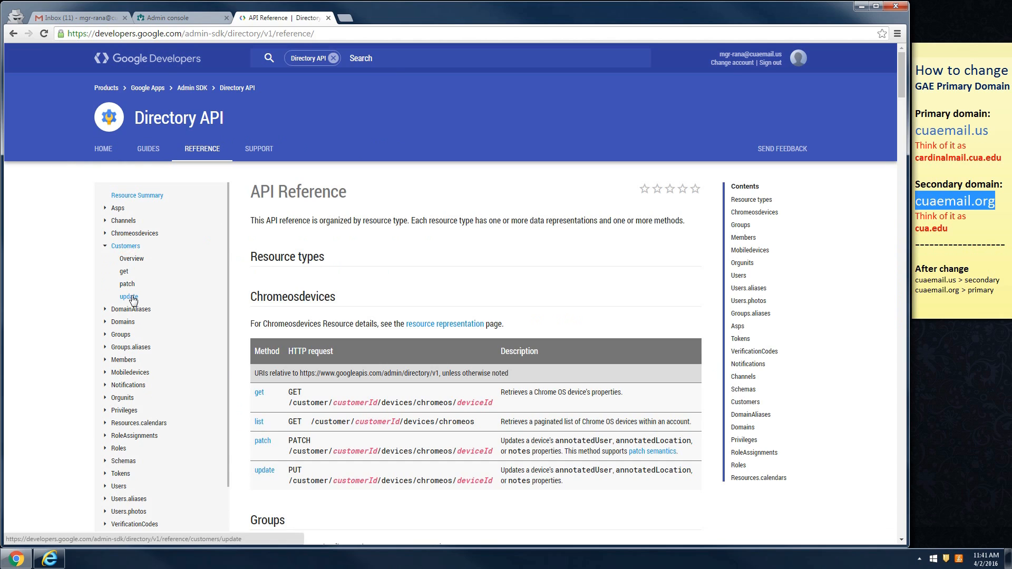
click(129, 296)
scroll(421, 295, down, 3)
scroll(363, 237, up, 2)
click(337, 218)
click(384, 214)
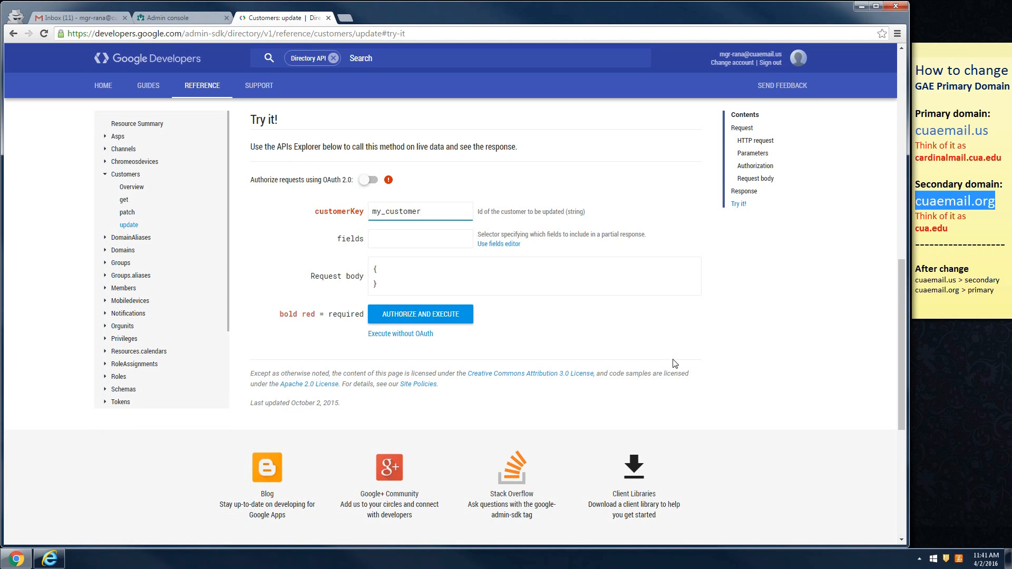
- Add customerDomain with value cuaemail.org to the request body and begin authorizing the request
click(408, 277)
click(455, 288)
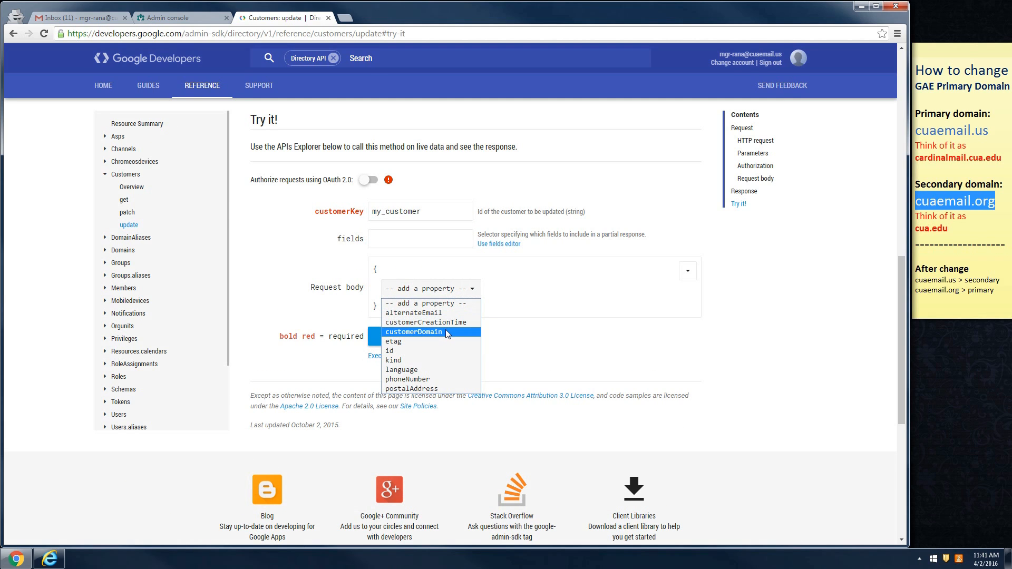
click(445, 330)
click(491, 279)
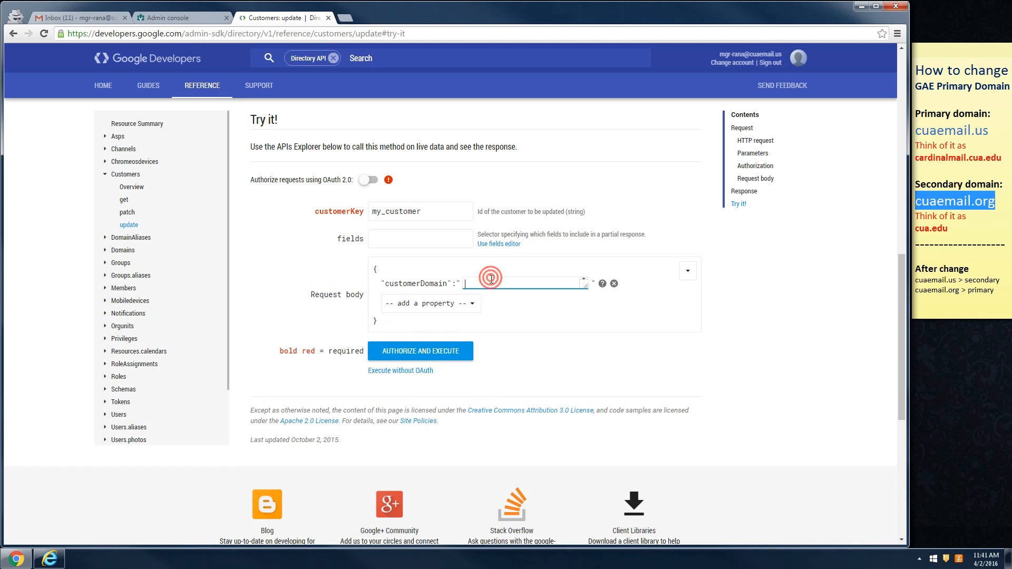
key(ctrl+v)
click(423, 356)
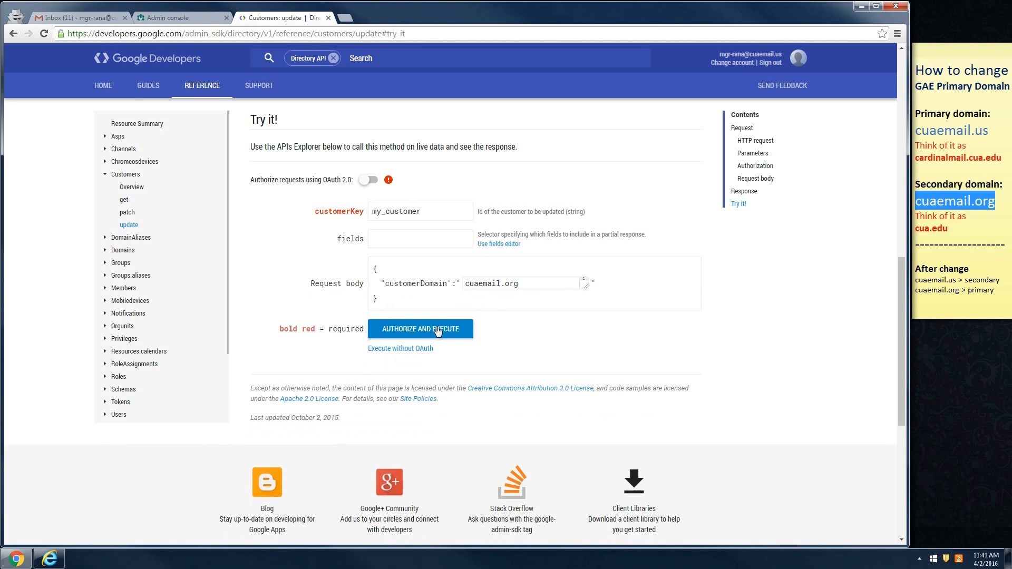
click(437, 330)
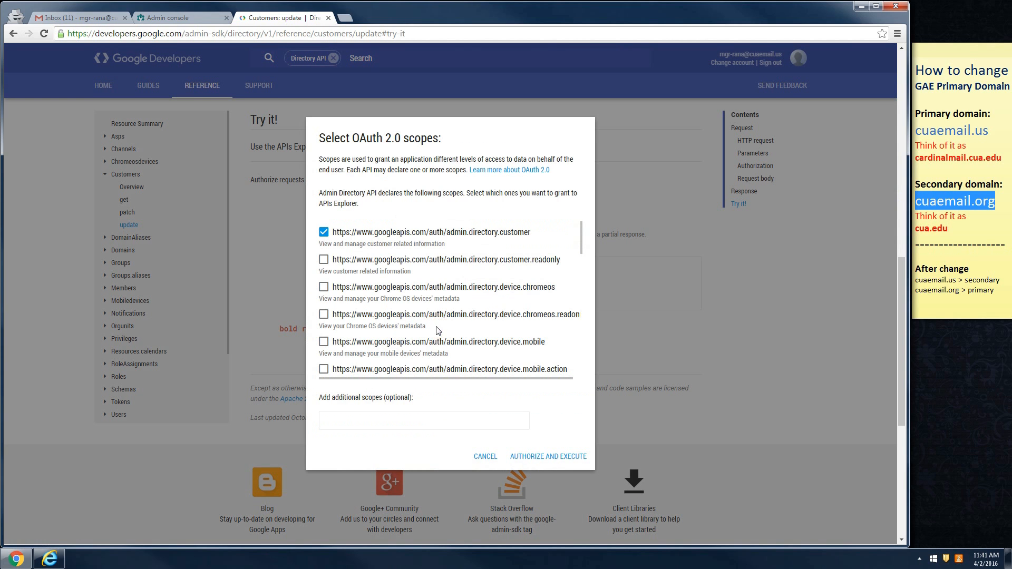
- Grant the customer scope, execute the update, and review the 200 response showing cuaemail.org
click(553, 459)
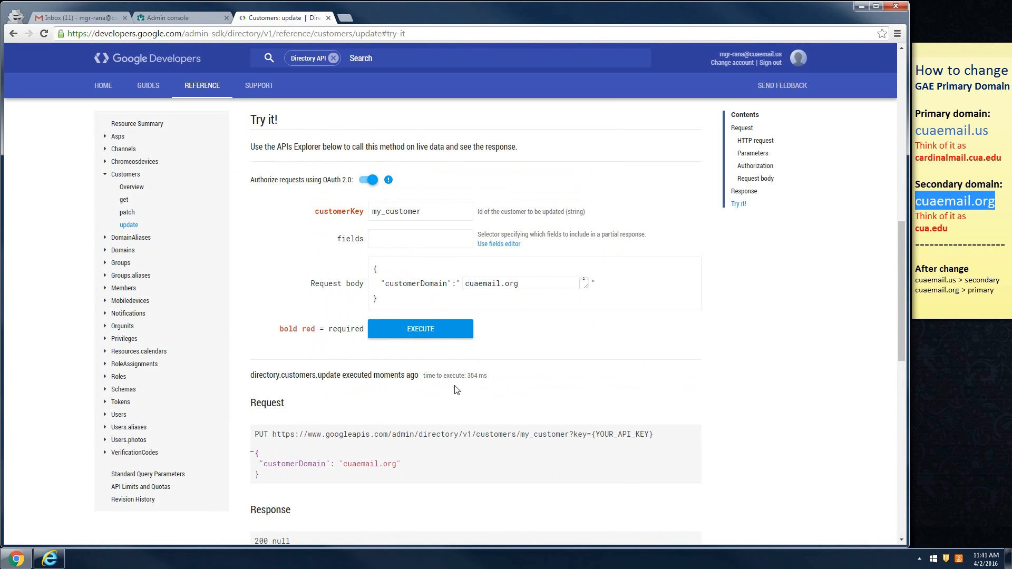
scroll(457, 390, down, 2)
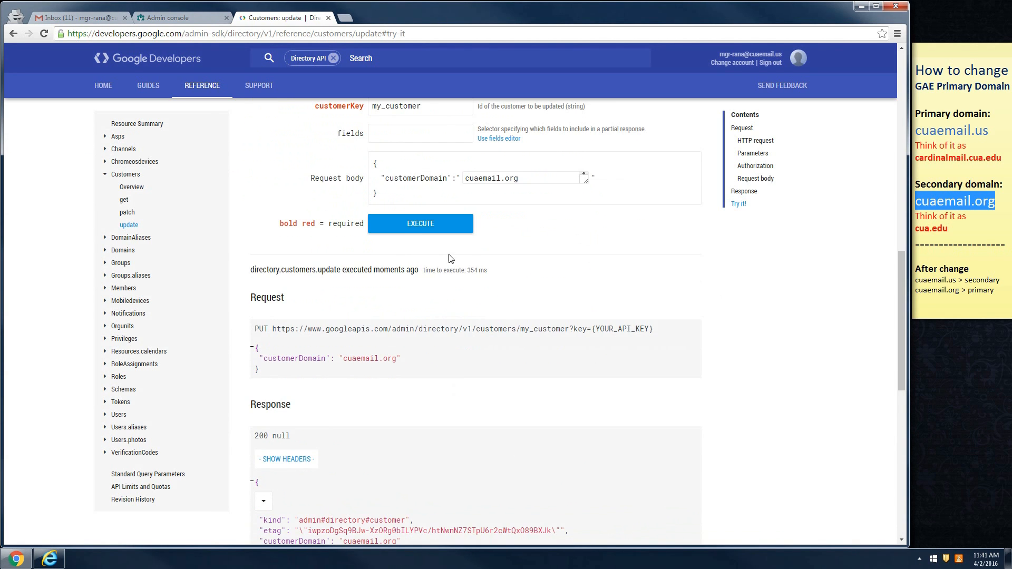
click(422, 227)
scroll(504, 329, down, 2)
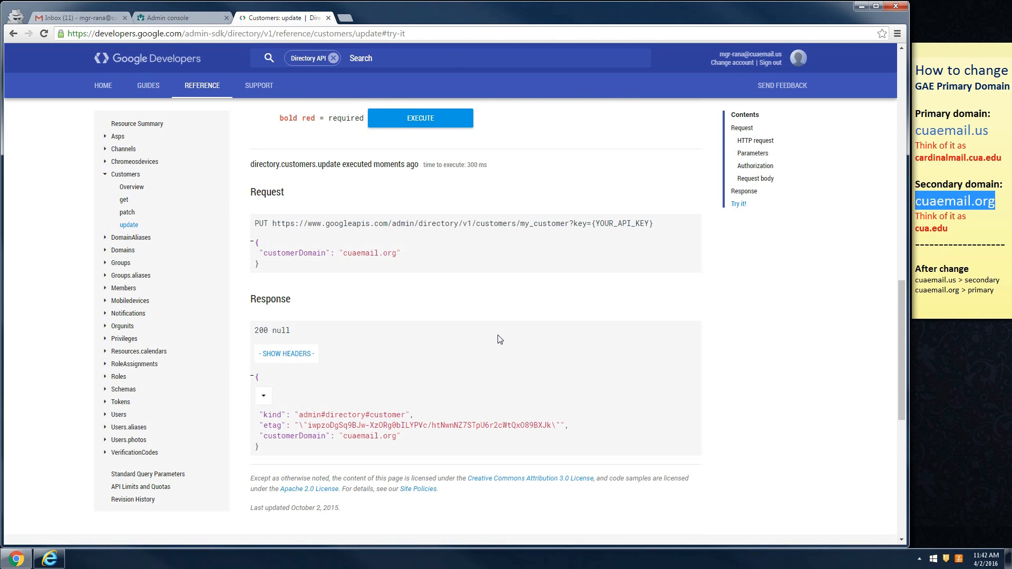
scroll(500, 339, up, 2)
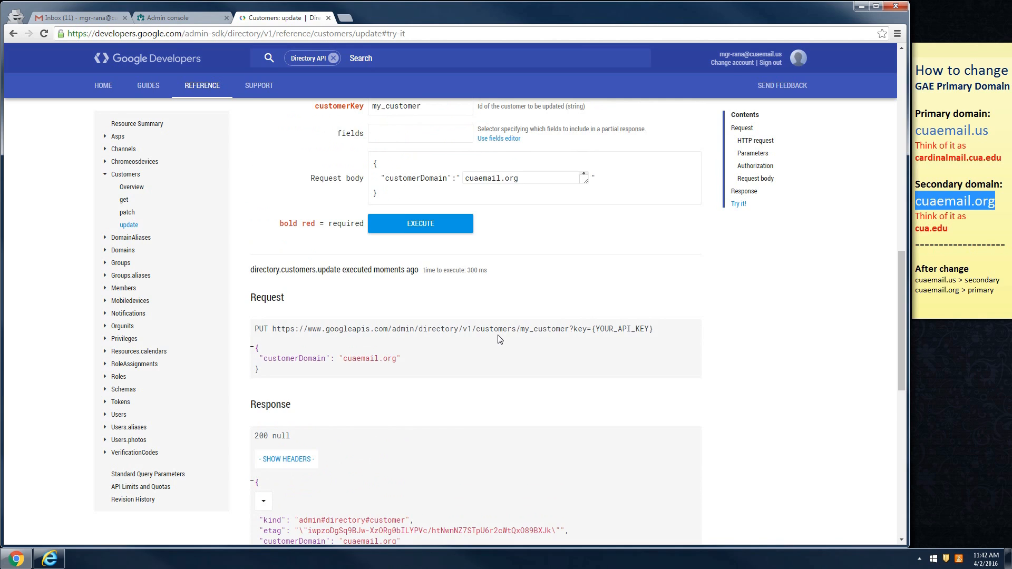
scroll(500, 339, up, 2)
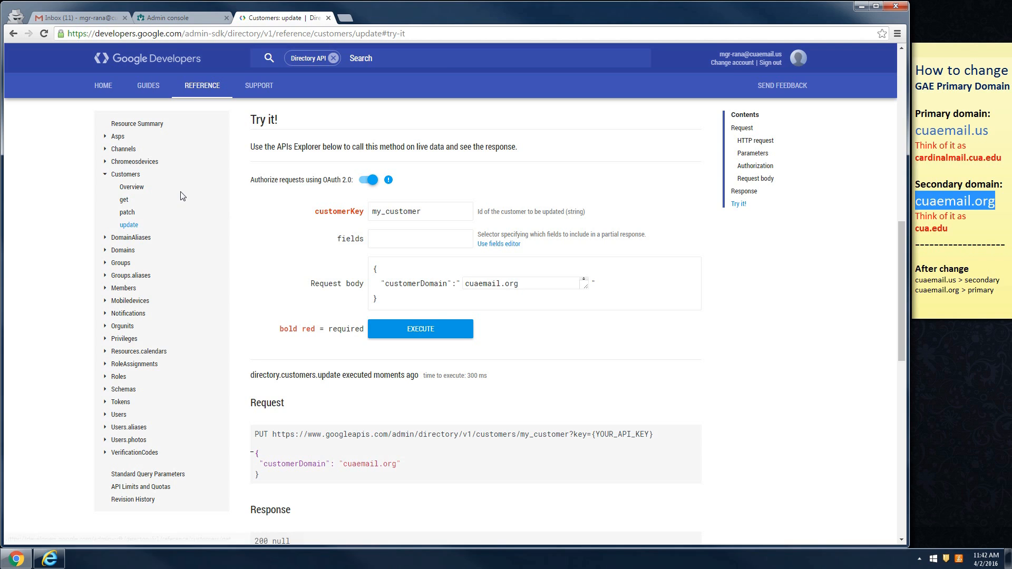
- Reopen the Admin console domains list and highlight cuaemail.org as the Primary Domain
click(189, 20)
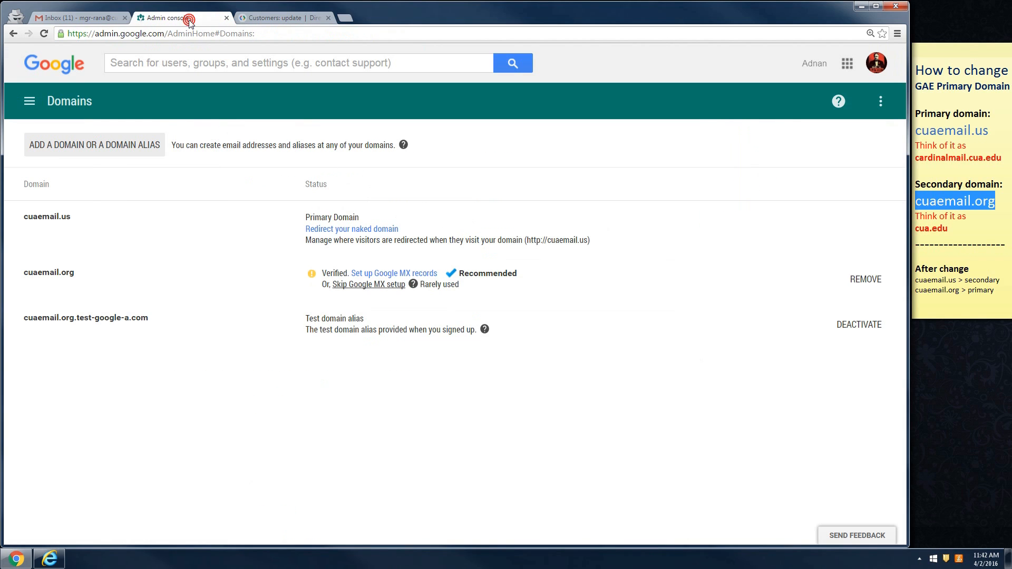
click(29, 100)
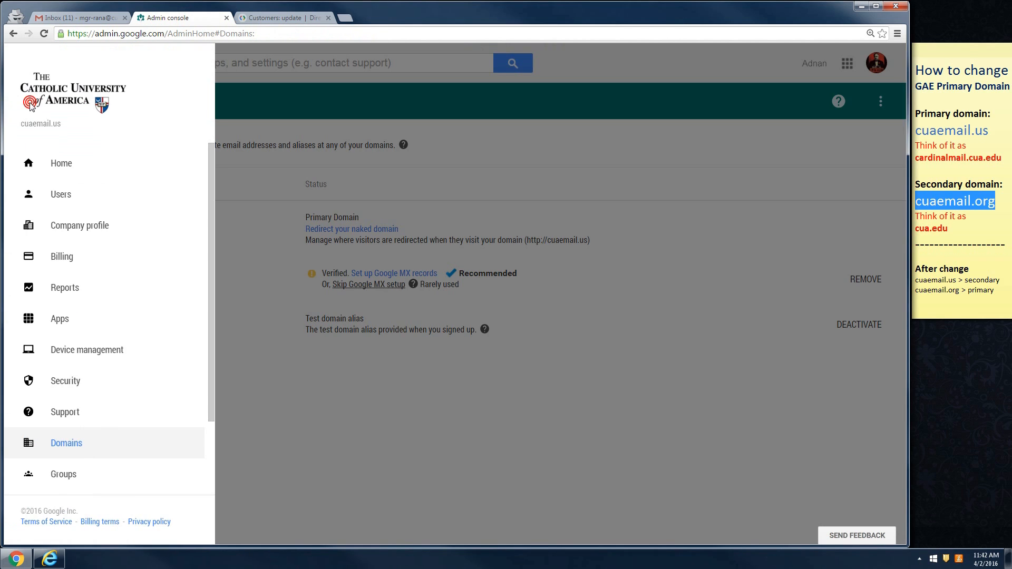
click(63, 160)
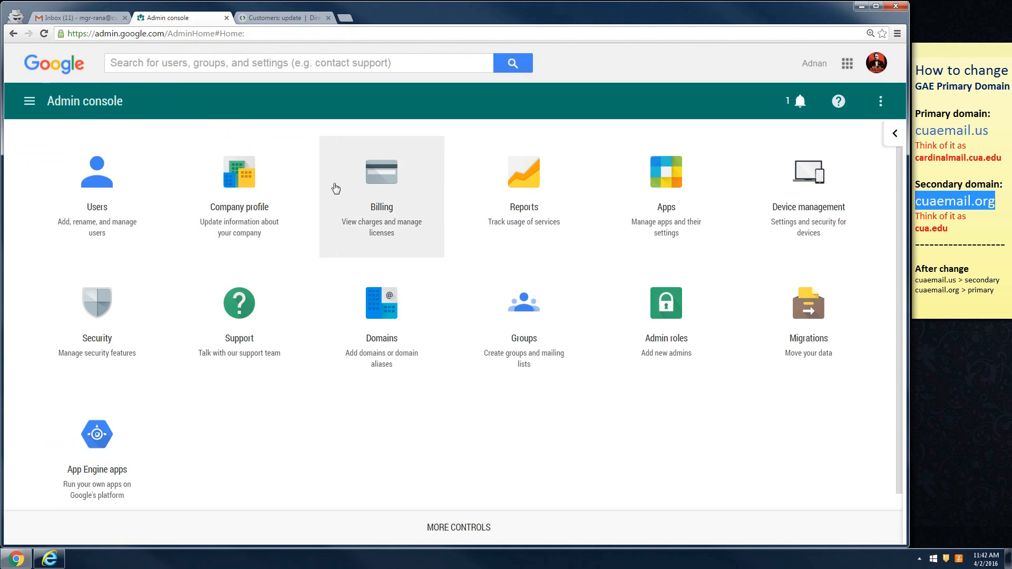
click(388, 324)
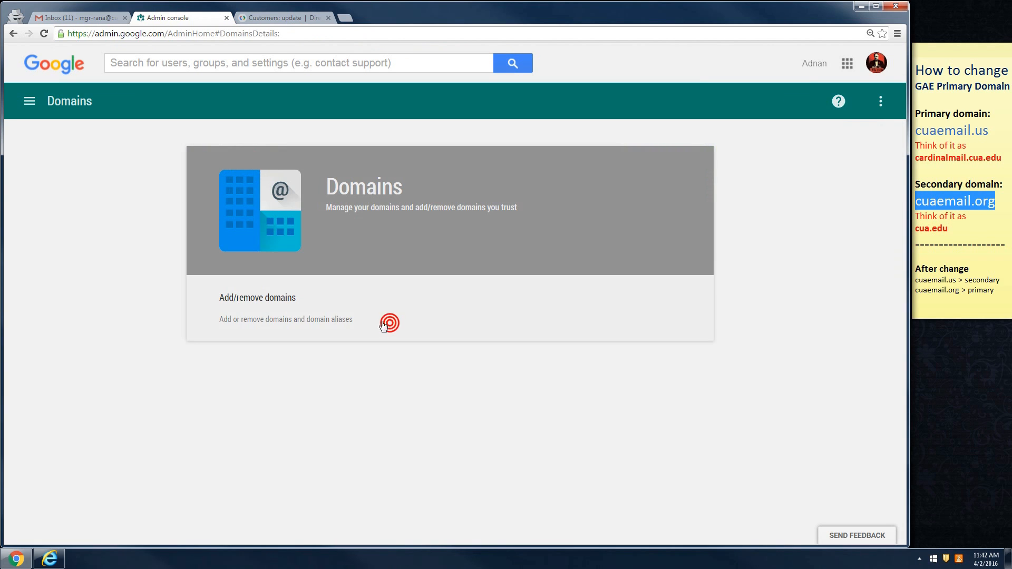
click(260, 300)
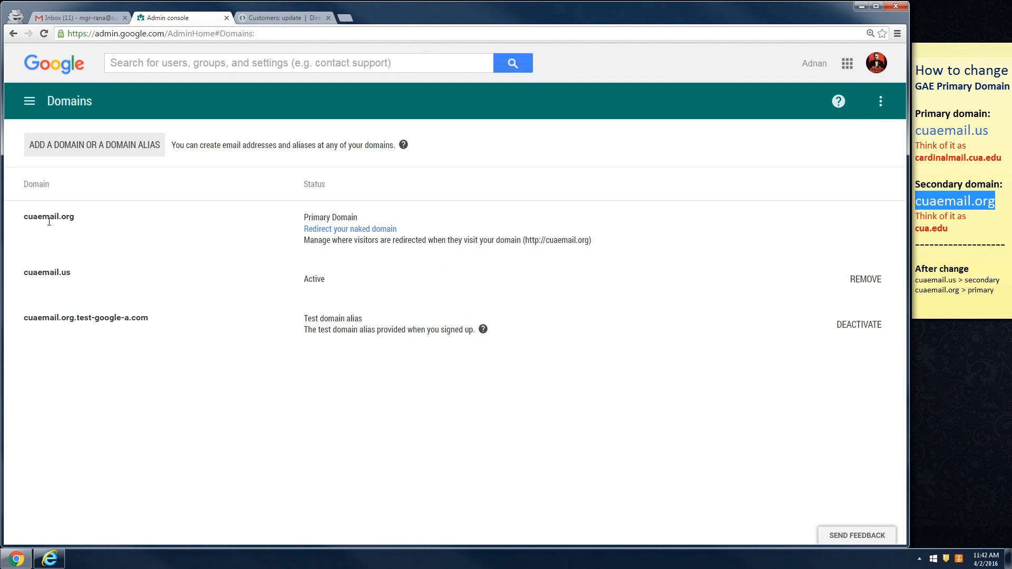
drag(42, 218, 75, 217)
drag(359, 217, 305, 217)
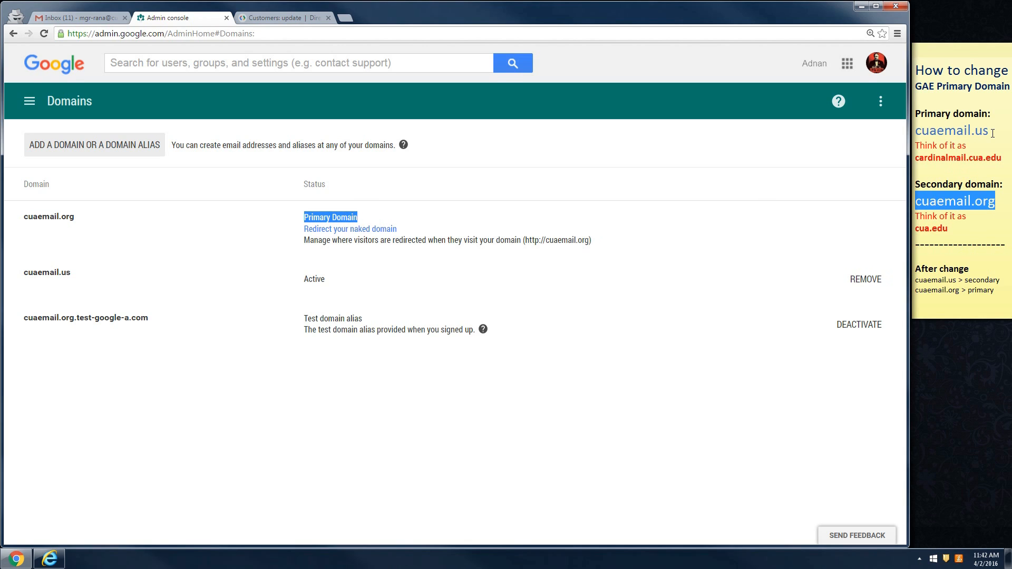
click(90, 18)
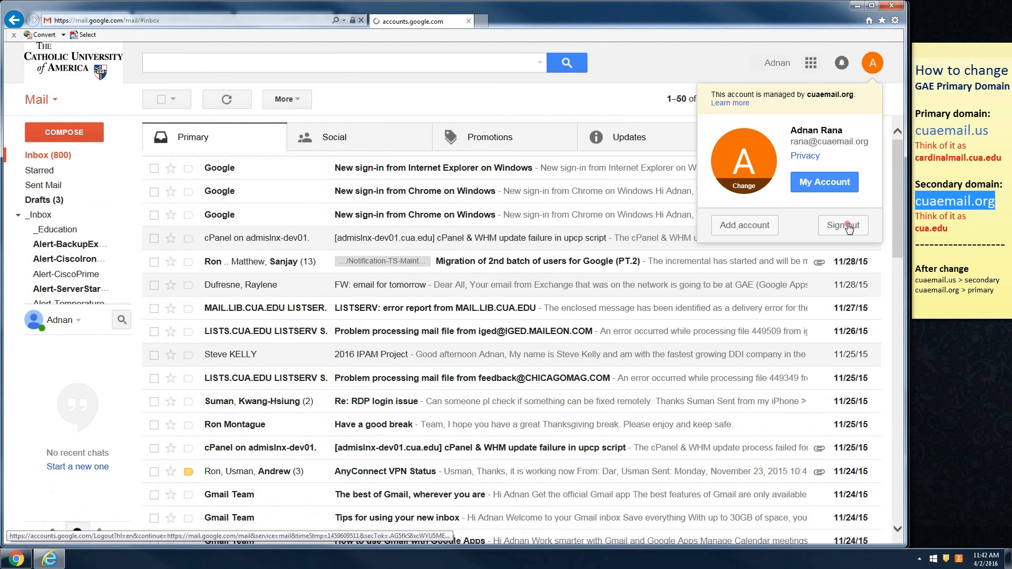
- Sign out of Gmail and sign back in with the user's cuaemail.org address and password
click(847, 224)
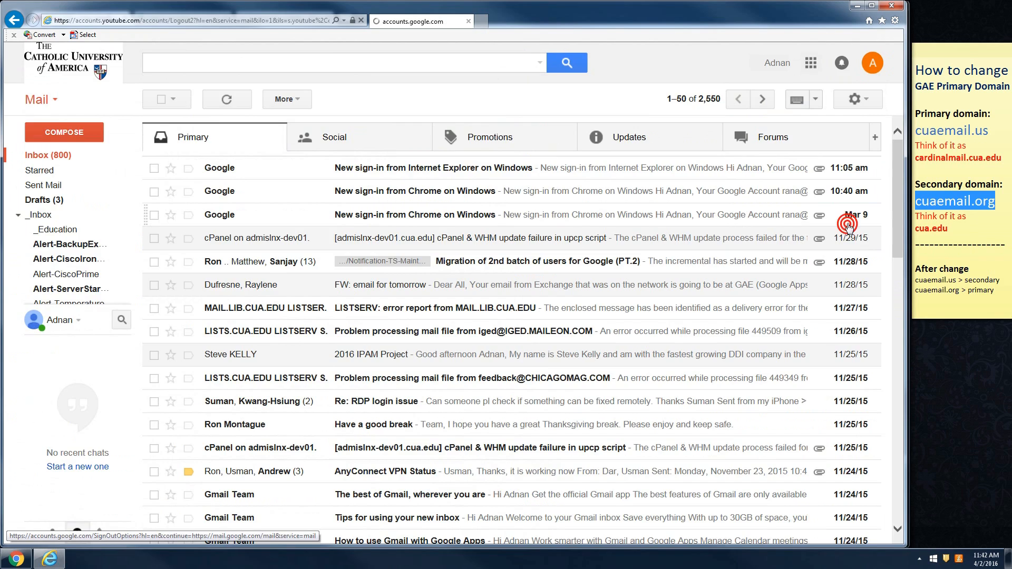
click(435, 299)
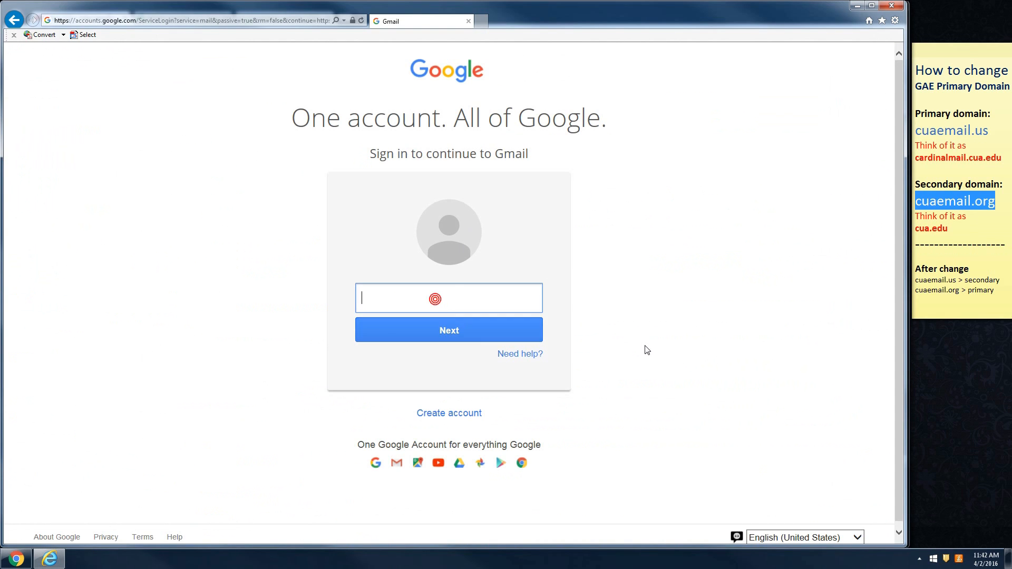
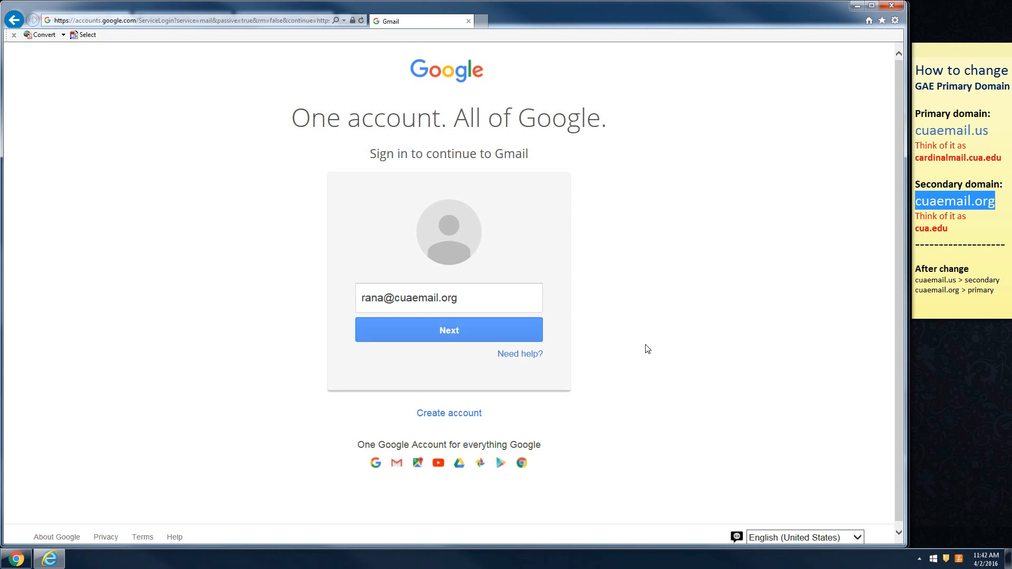
key(Return)
click(536, 327)
text(•••••••••••••)
key(Return)
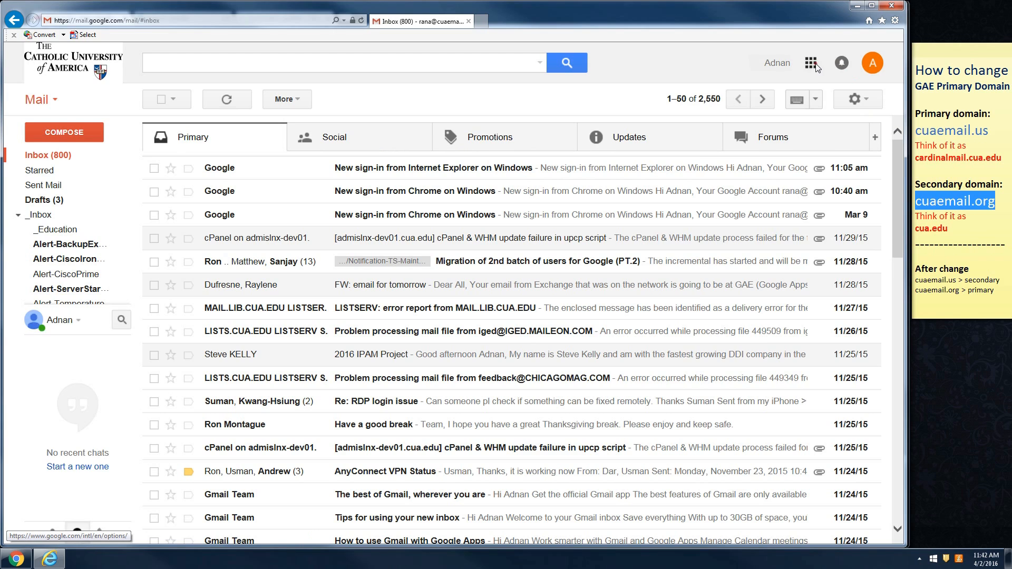
- In Google Calendar, start an untitled 1pm–2pm event on Saturday 4/2 in the full editing view
click(810, 63)
click(780, 207)
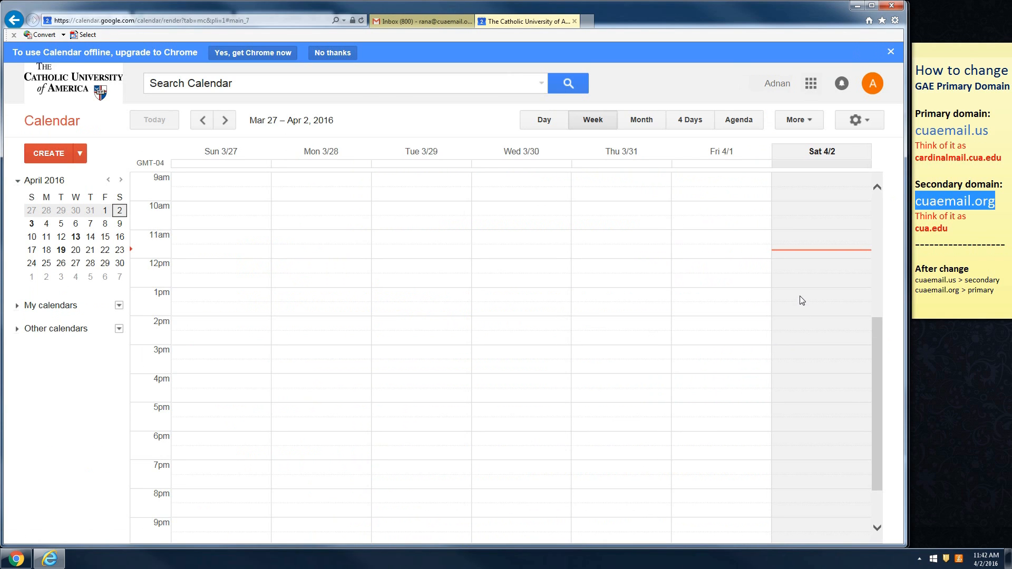
click(801, 298)
click(743, 257)
- Try uploading an attachment, cancel the file picker, then confirm the account is managed by cuaemail.org
click(131, 388)
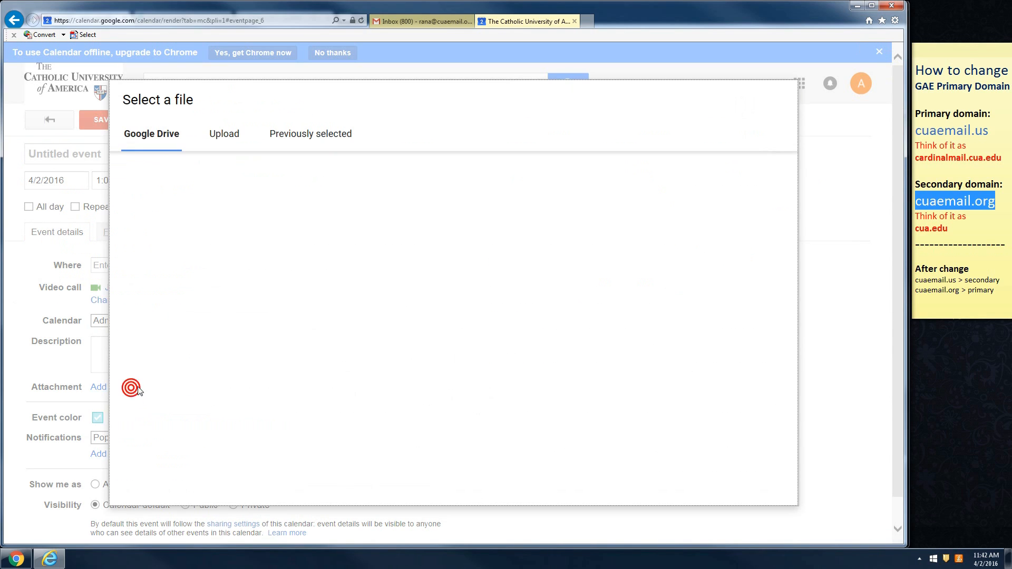
click(224, 134)
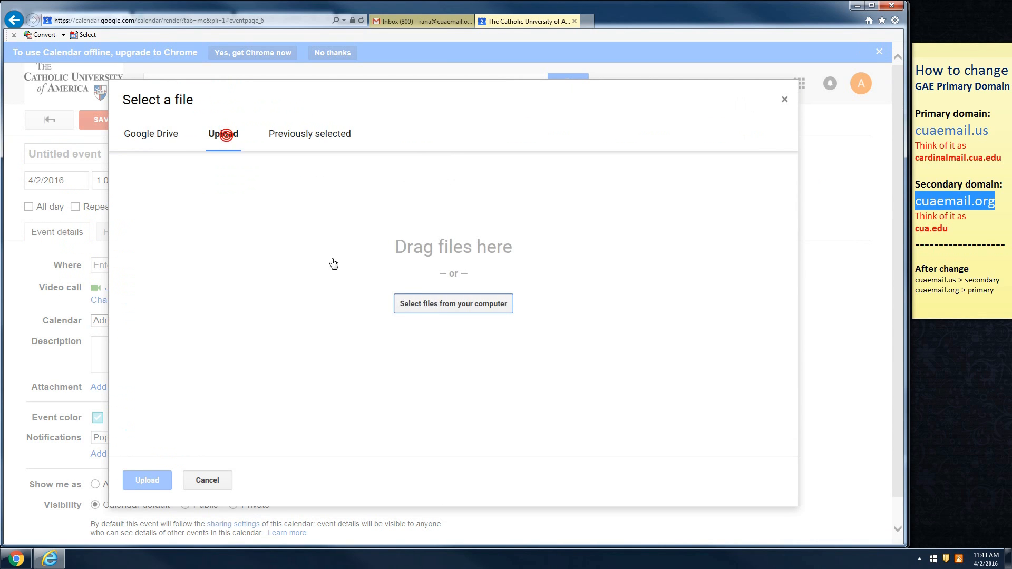
click(432, 304)
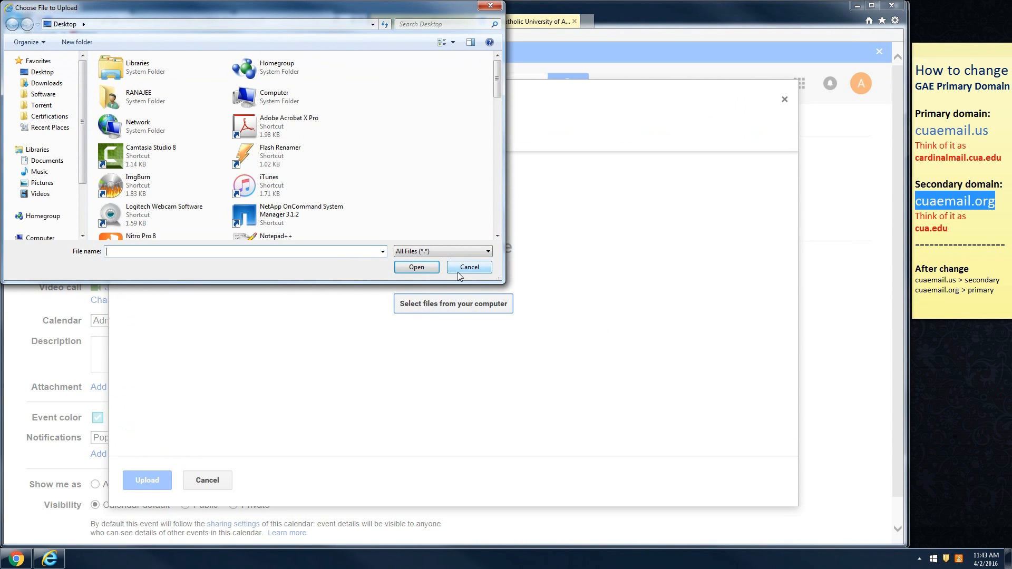
click(458, 272)
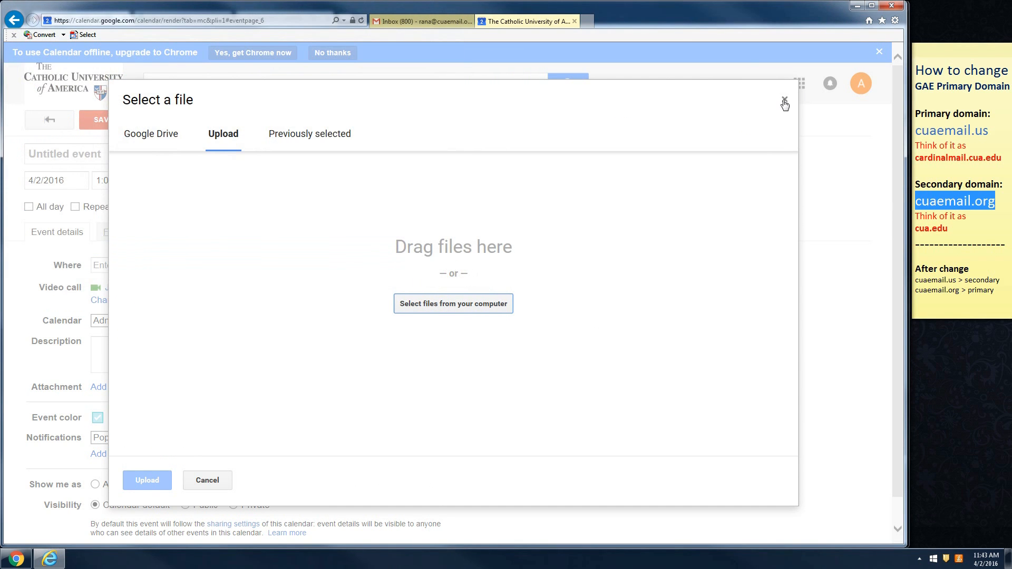
click(784, 101)
click(860, 89)
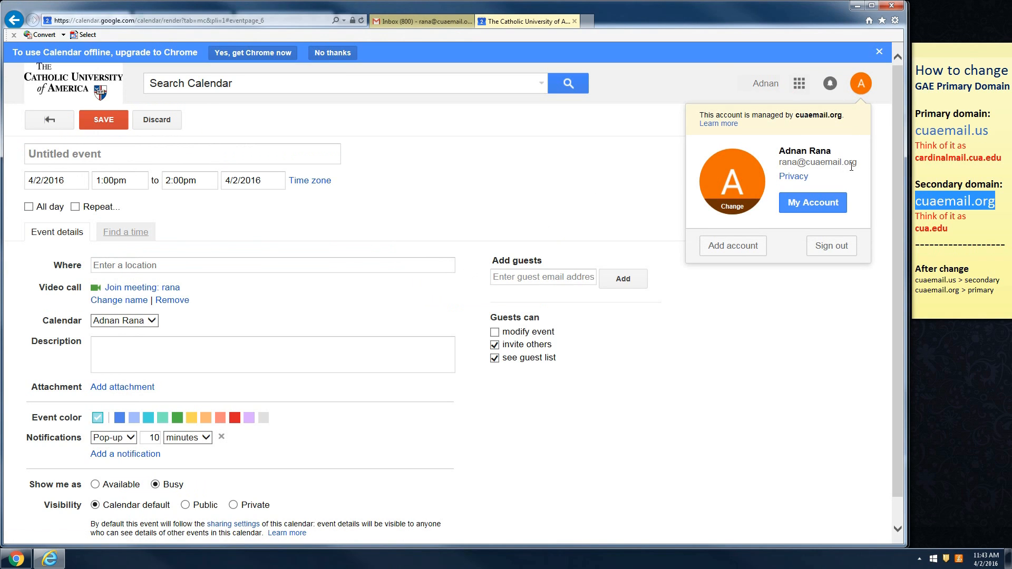